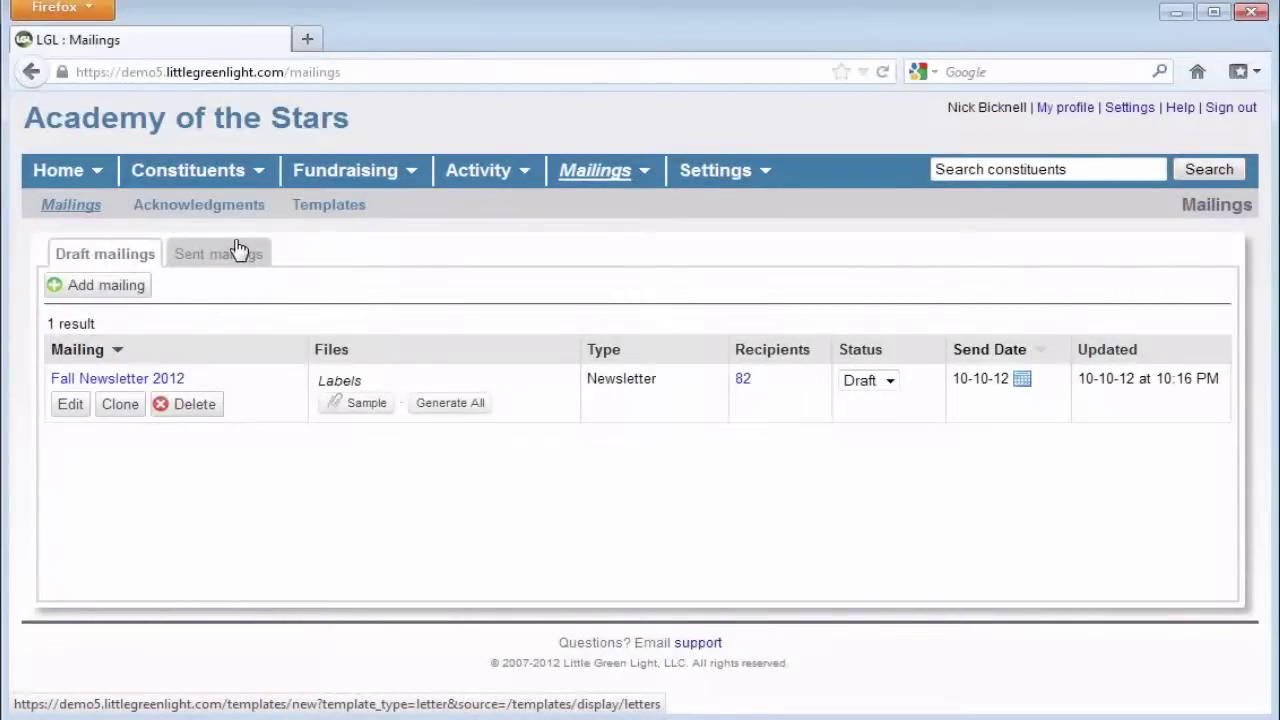
Open the General Acknowledgment template's edit page, which uses the General Letter.docx Word file
{"action": "left_click", "coordinate": [187, 214]}
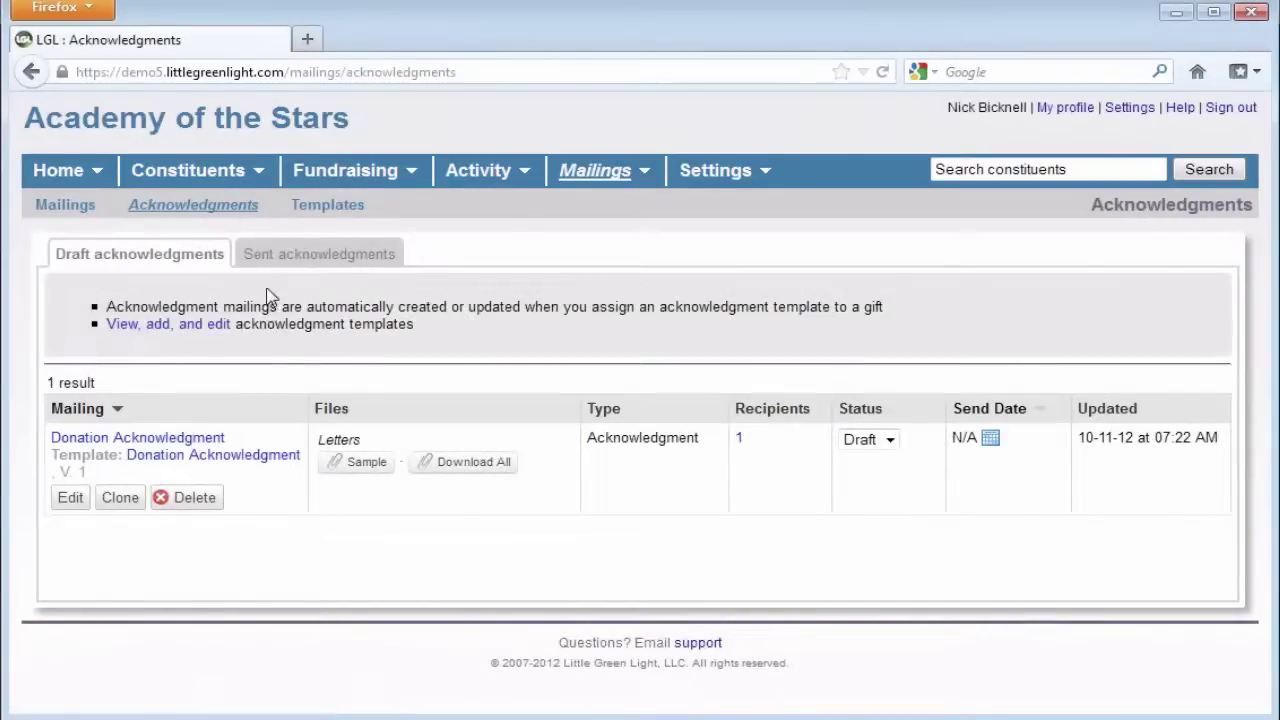
{"action": "left_click", "coordinate": [330, 210]}
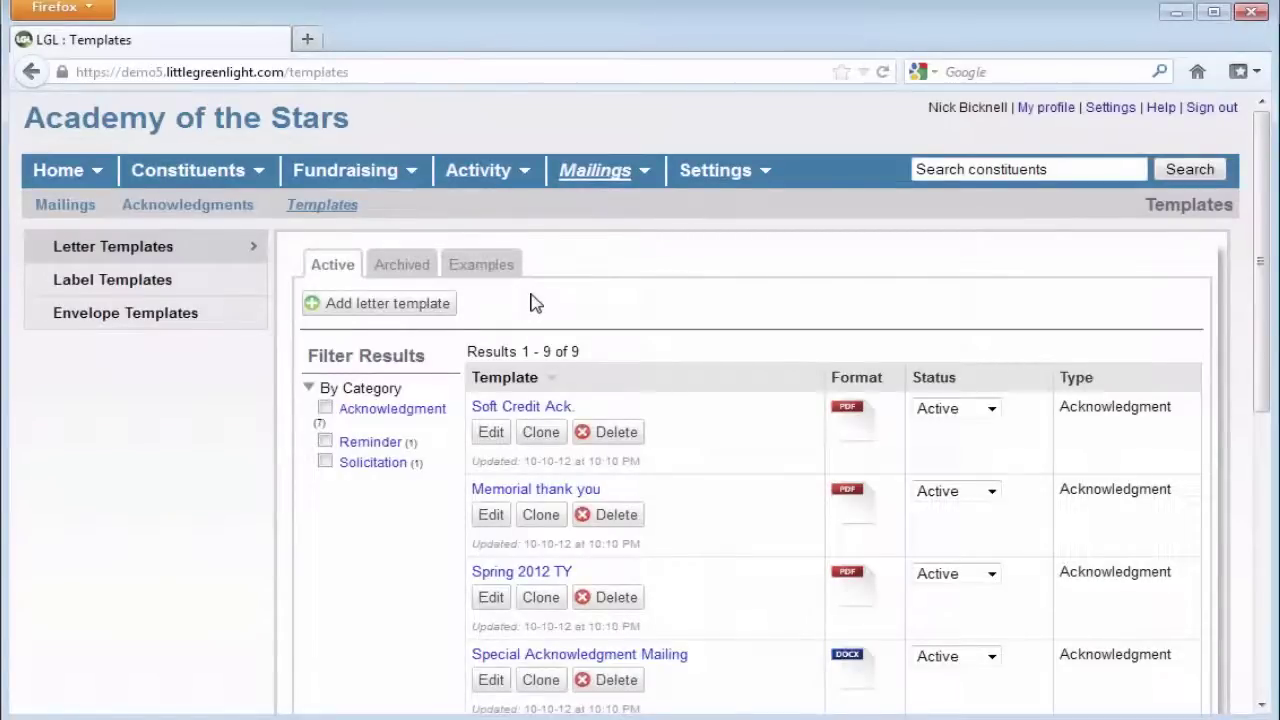
{"action": "key", "text": "alt+Left"}
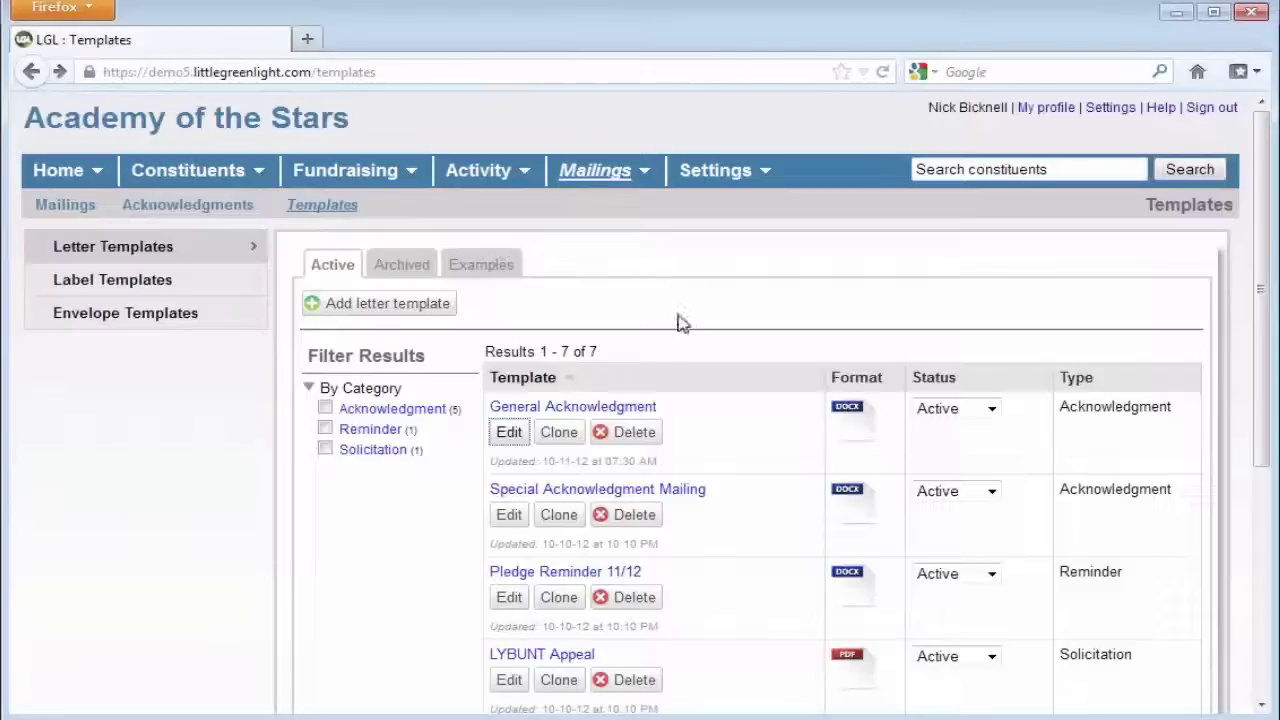
{"action": "left_click", "coordinate": [509, 438]}
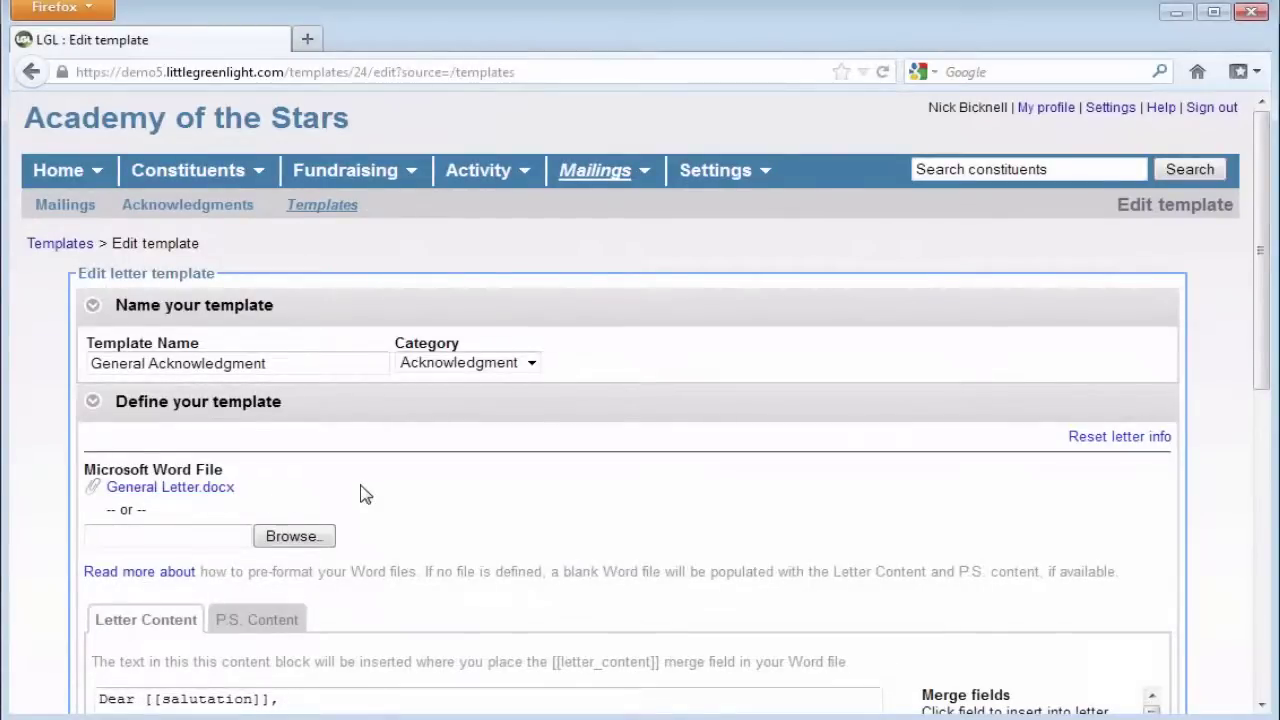
Switch to General Letter.docx in Word, showing its [[date]], [[address_block]], [[letter_content]] and [[ps_content]] placeholders
{"action": "key", "text": "alt+Tab"}
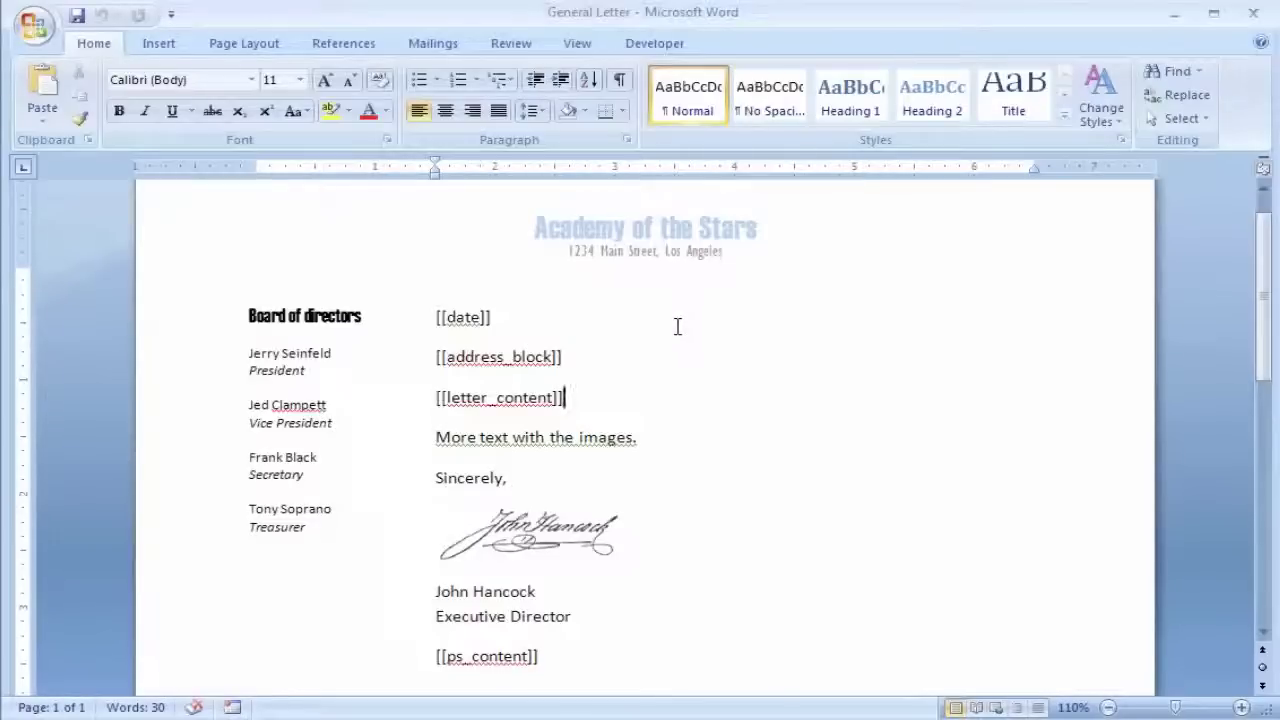
Back in the browser, review the template's Letter Content and P.S. Content
{"action": "key", "text": "alt+Tab"}
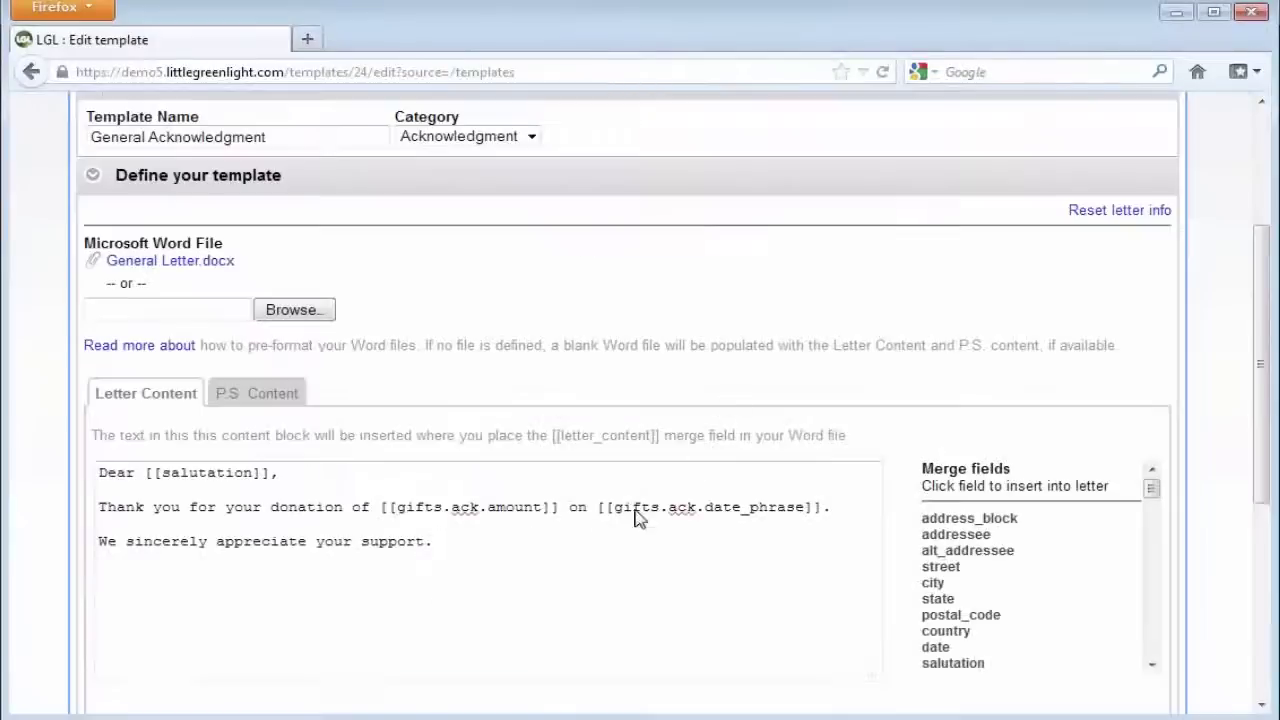
{"action": "left_click", "coordinate": [486, 577]}
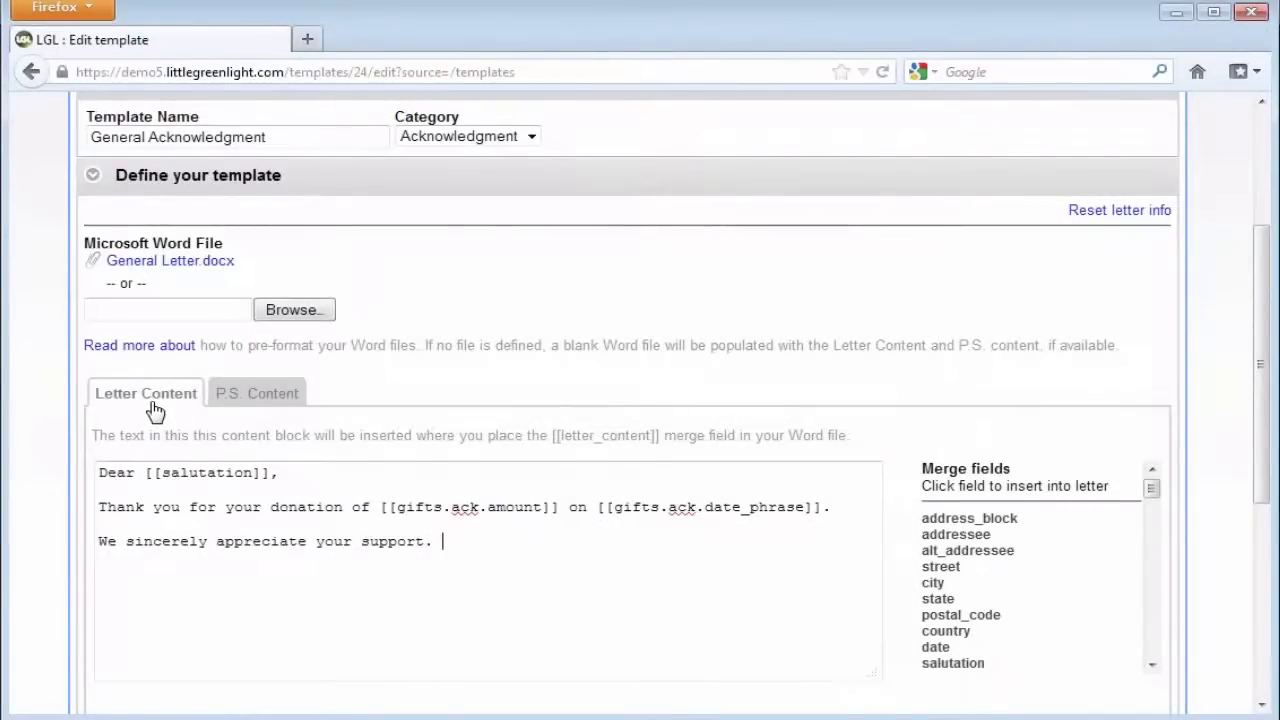
{"action": "left_click", "coordinate": [236, 403]}
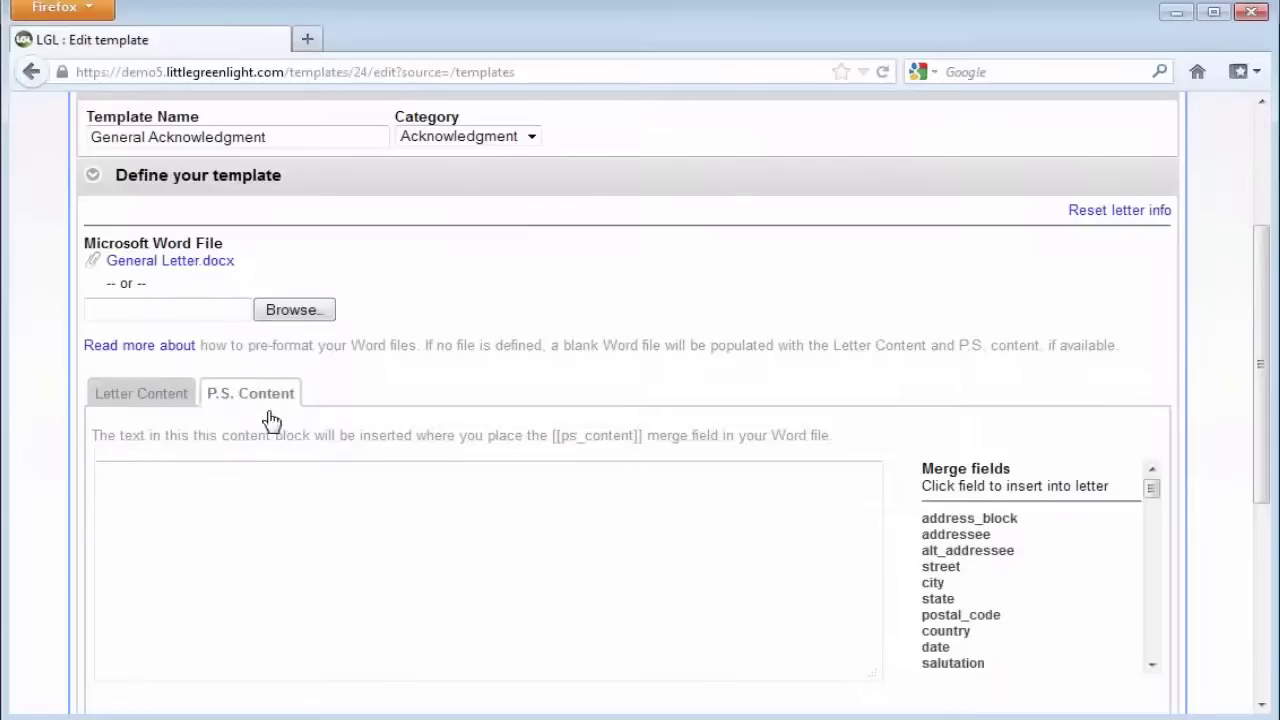
{"action": "left_click", "coordinate": [301, 503]}
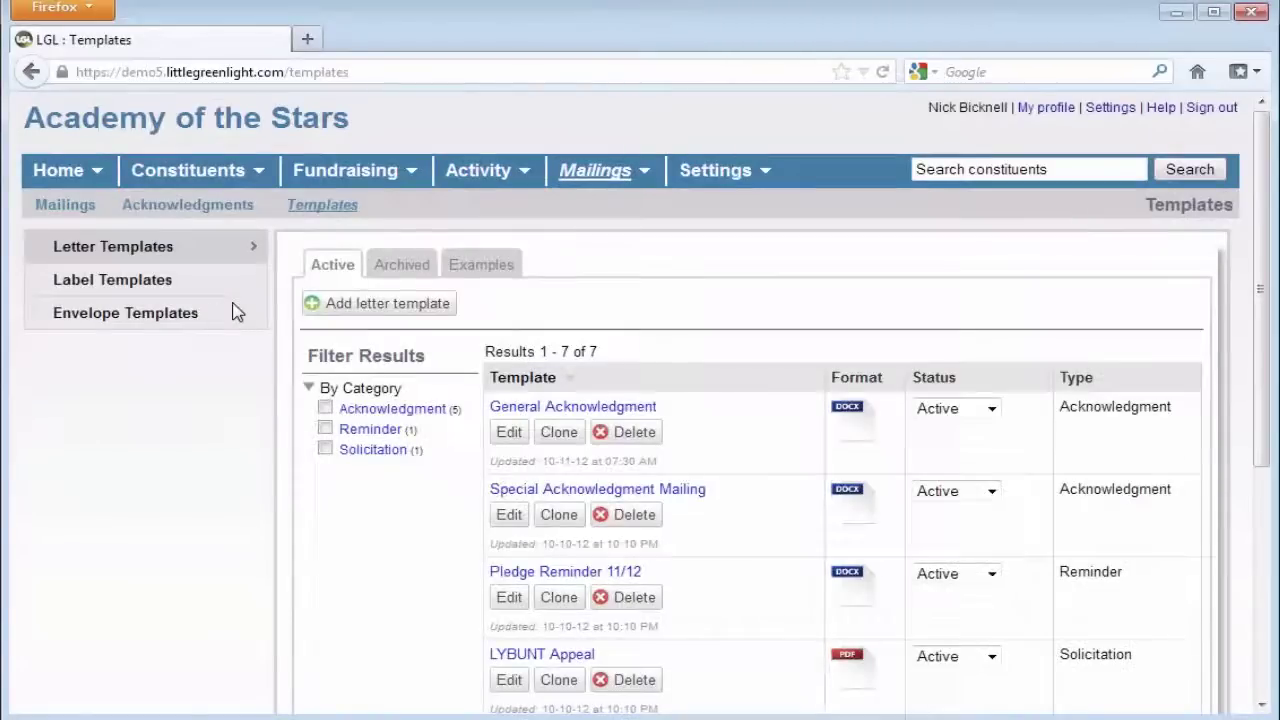
List the label templates, then return to the Mailings page with the Fall Newsletter 2012 draft
{"action": "left_click", "coordinate": [165, 289]}
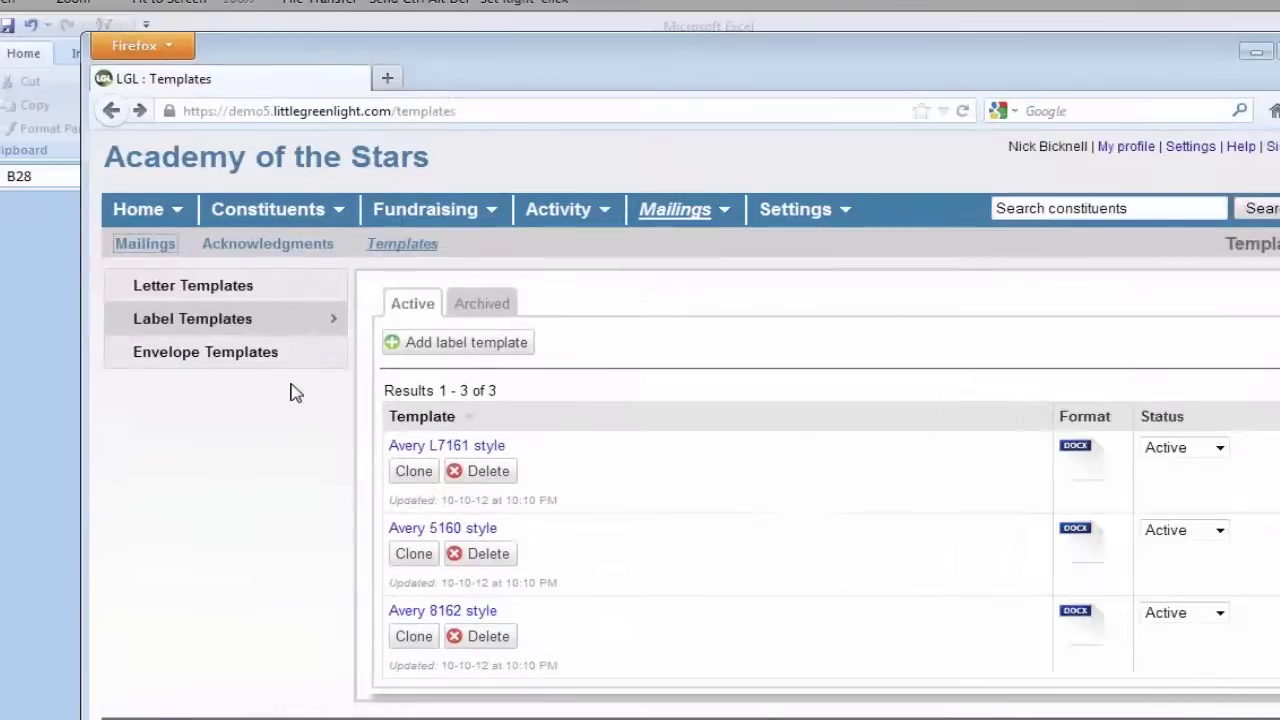
{"action": "left_click", "coordinate": [85, 205]}
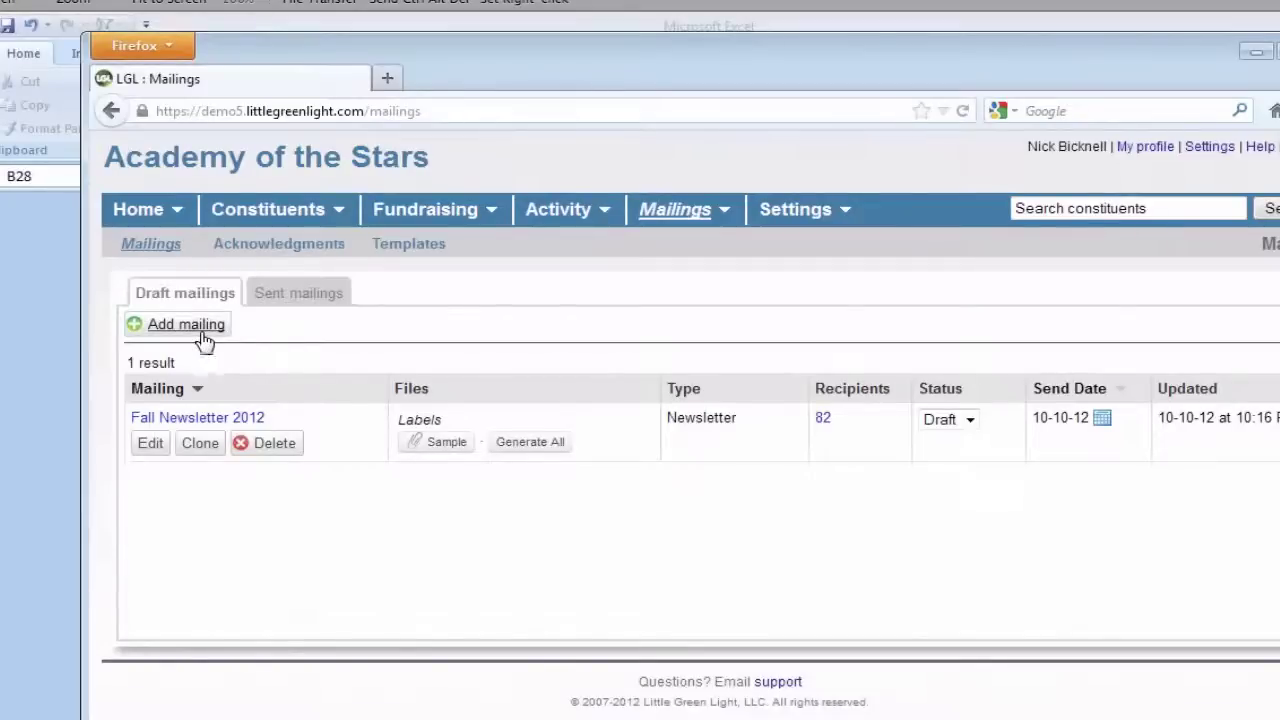
{"action": "left_click", "coordinate": [200, 330]}
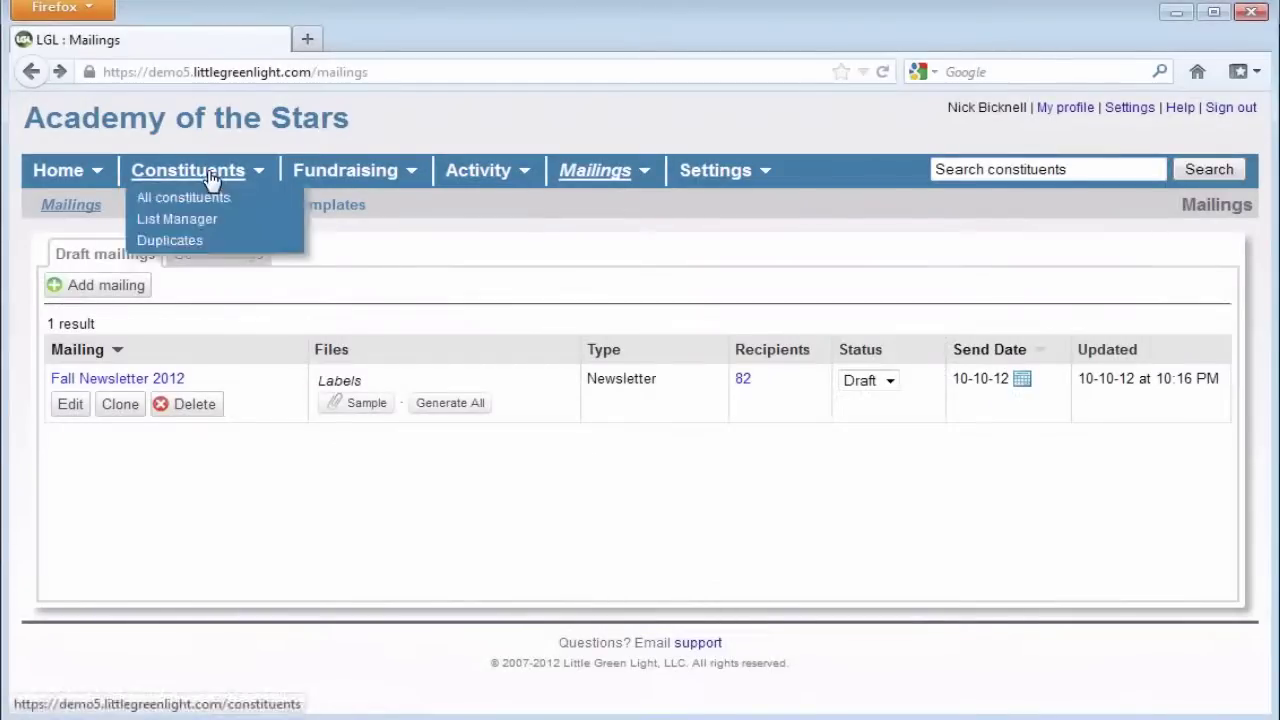
Load the constituent search for gift dates this year, returning 28 constituents
{"action": "left_click", "coordinate": [214, 180]}
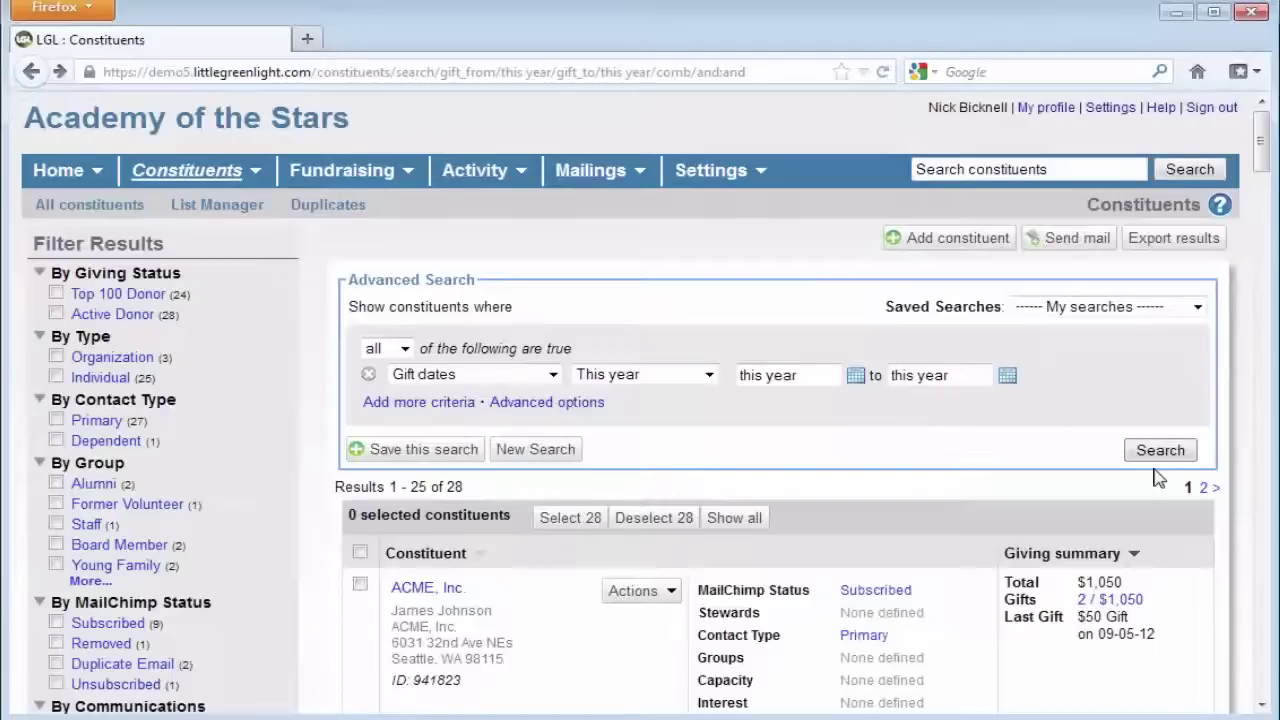
Create and save a mailing named '2012 Year End Tax Receipts' with Envelopes enabled
{"action": "left_click", "coordinate": [1072, 240]}
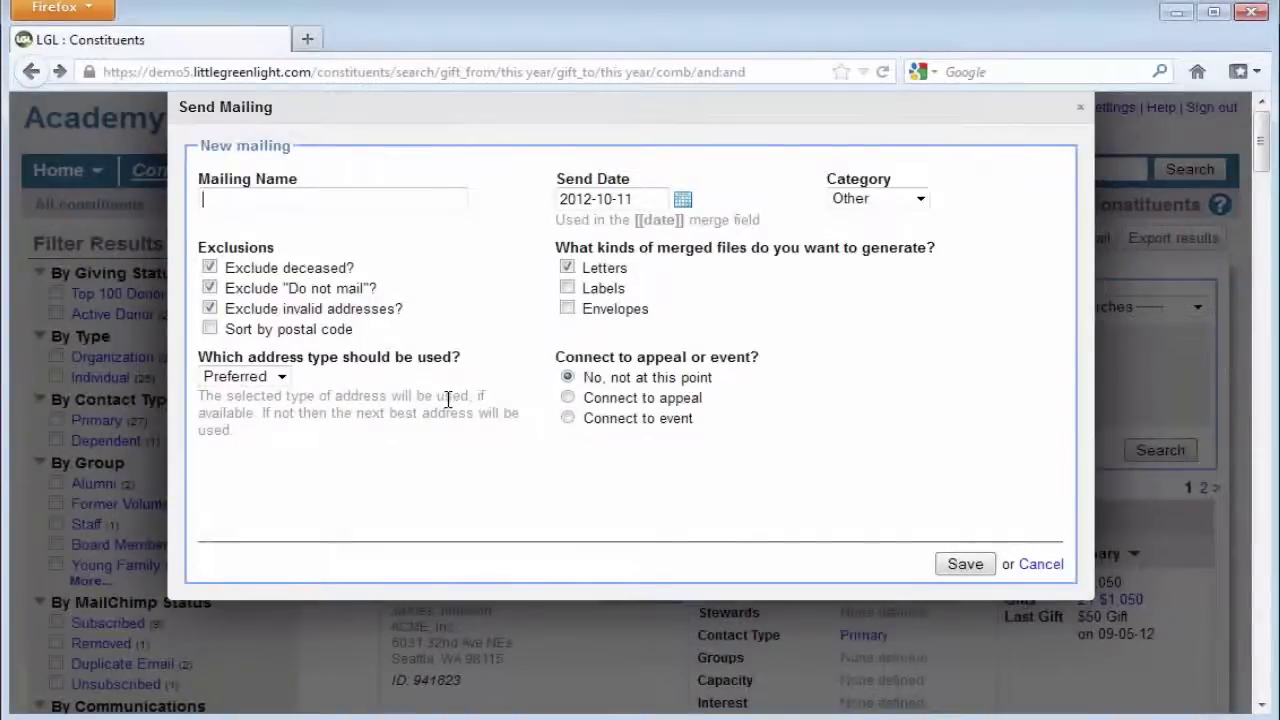
{"action": "type", "text": "20"}
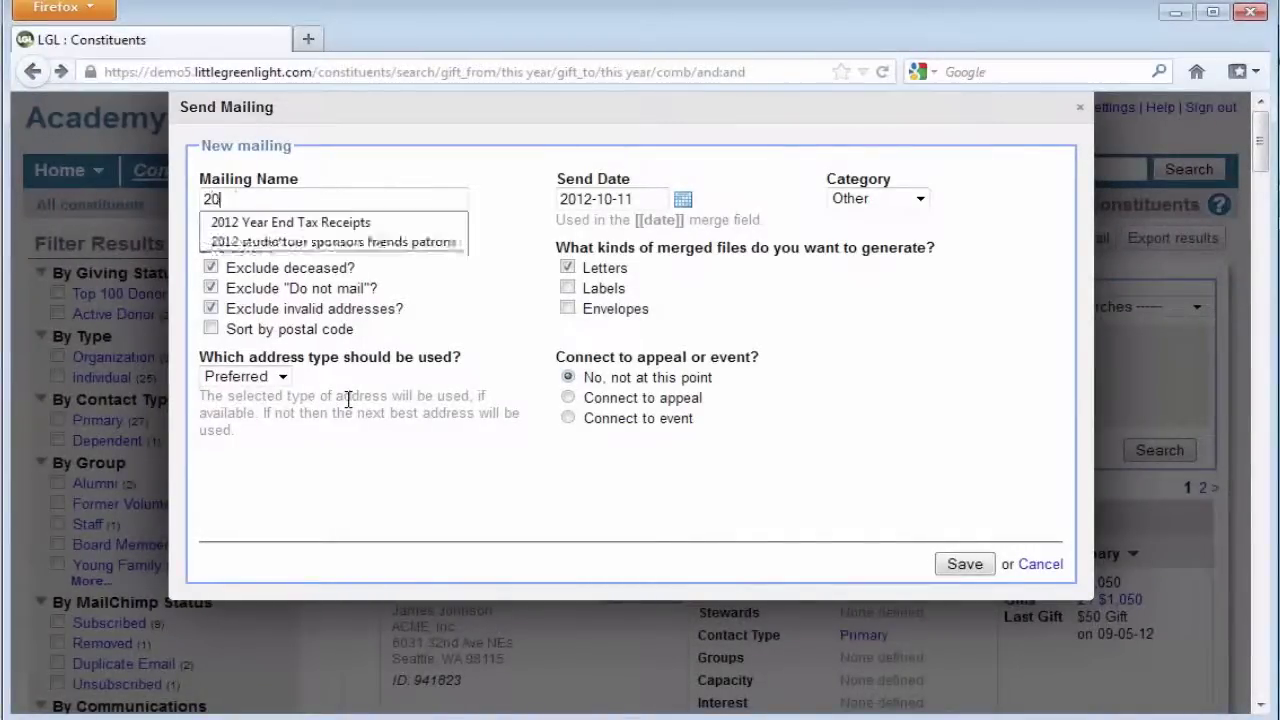
{"action": "type", "text": "12"}
{"action": "key", "text": "Down"}
{"action": "key", "text": "Return"}
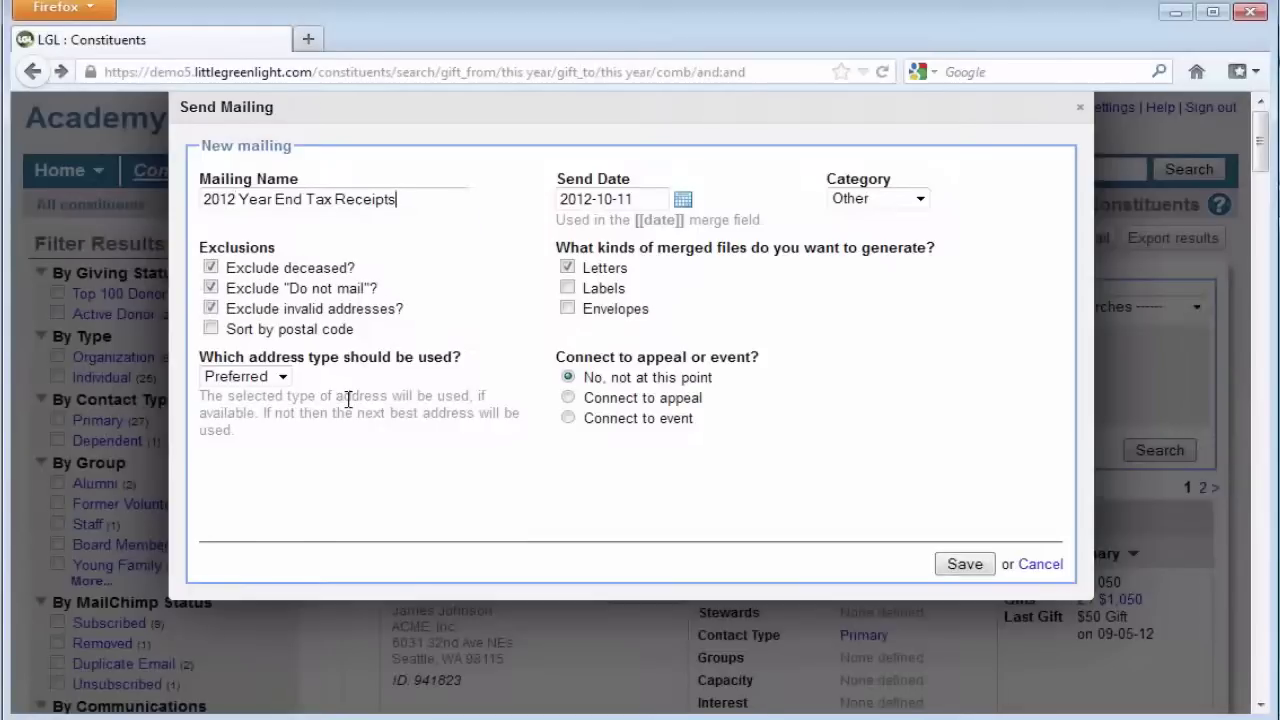
{"action": "left_click", "coordinate": [569, 309]}
{"action": "left_click", "coordinate": [953, 564]}
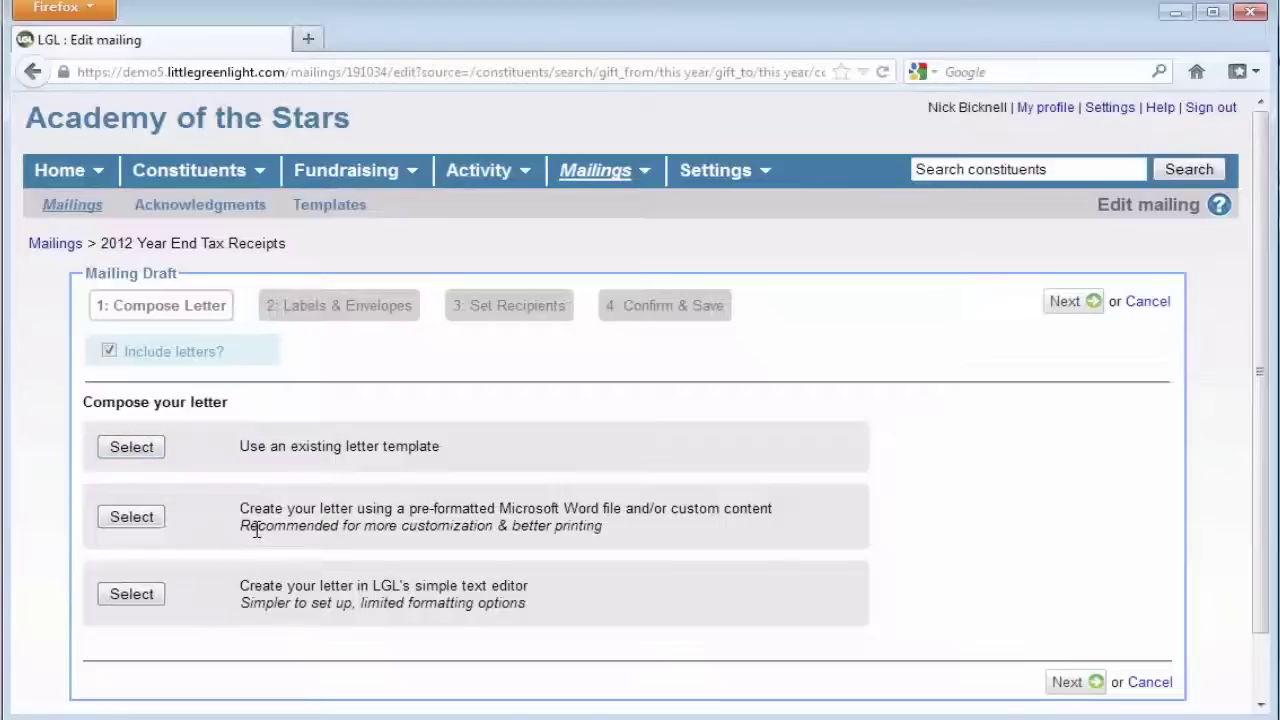
Use General Letter from K:\nick\mailings as the letter's pre-formatted Word file
{"action": "left_click", "coordinate": [145, 527]}
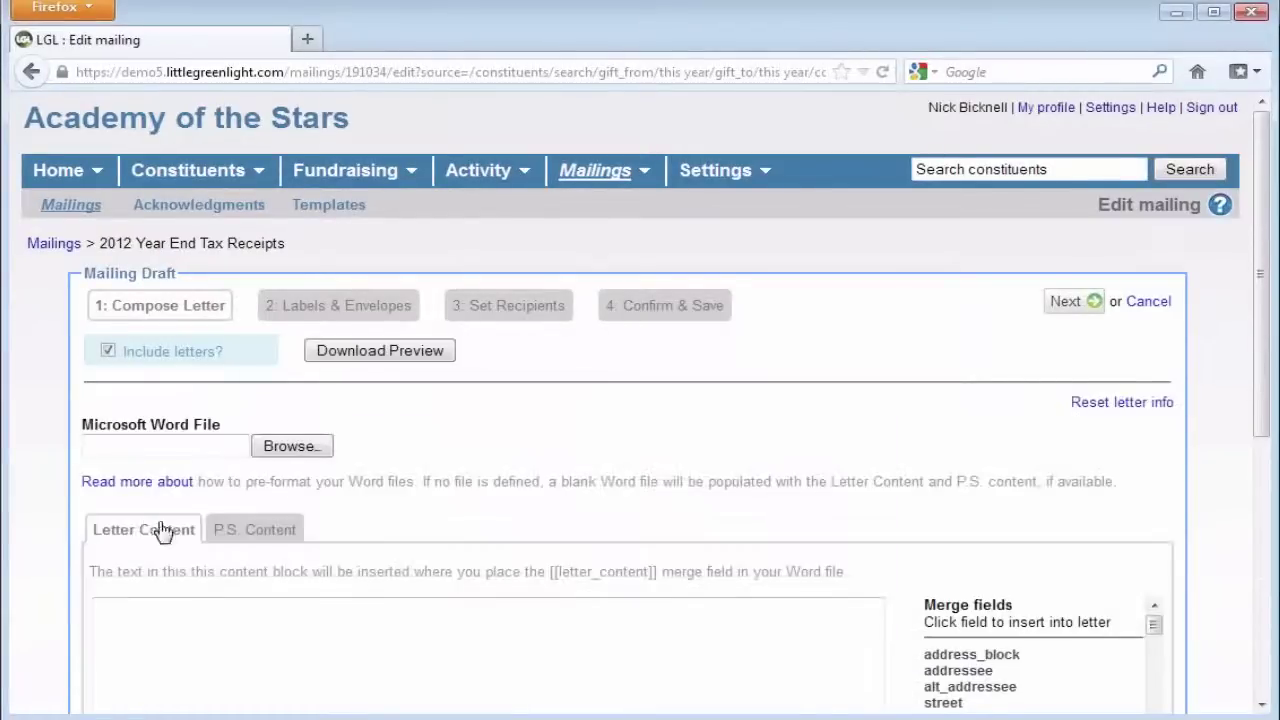
{"action": "left_click", "coordinate": [294, 452]}
{"action": "left_click", "coordinate": [302, 451]}
{"action": "double_click", "coordinate": [285, 141]}
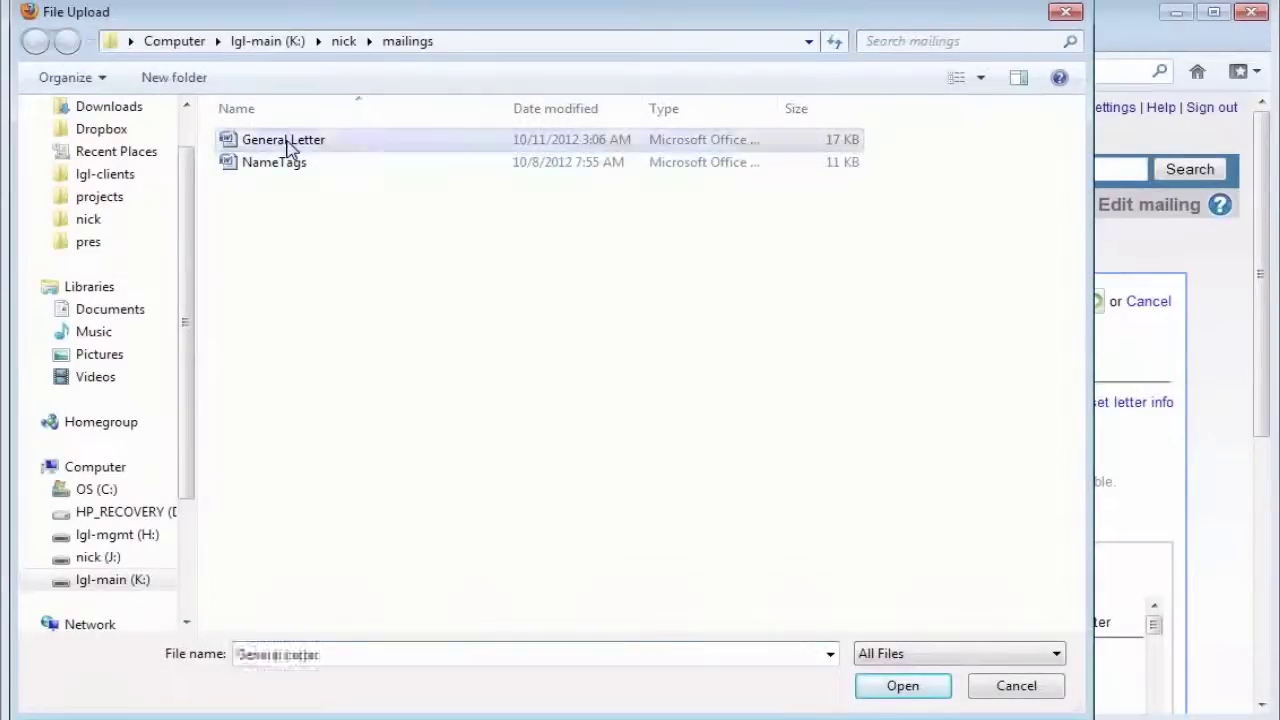
{"action": "scroll", "coordinate": [352, 603], "scroll_direction": "down", "scroll_amount": 4}
{"action": "left_click", "coordinate": [611, 526]}
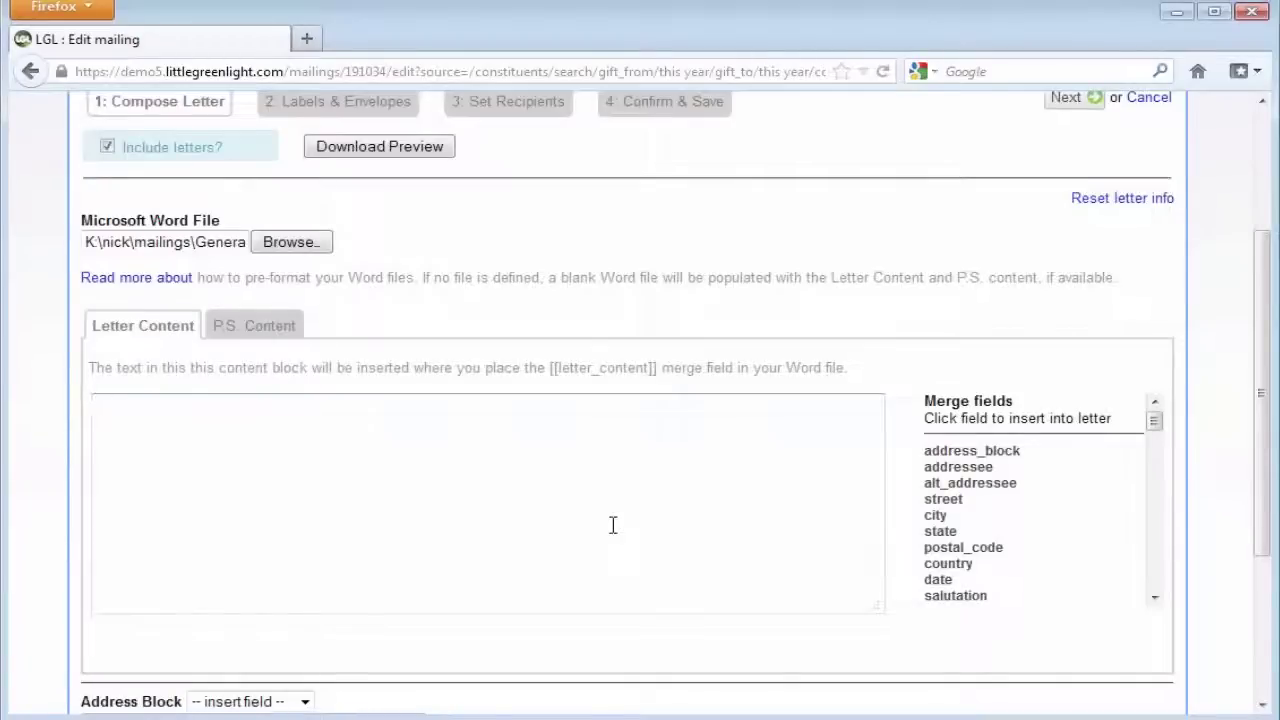
Add the salutation merge field after 'Dear' with a comma, and paste the thank-you paragraph
{"action": "type", "text": "Hi"}
{"action": "key", "text": "BackSpace"}
{"action": "left_click", "coordinate": [952, 596]}
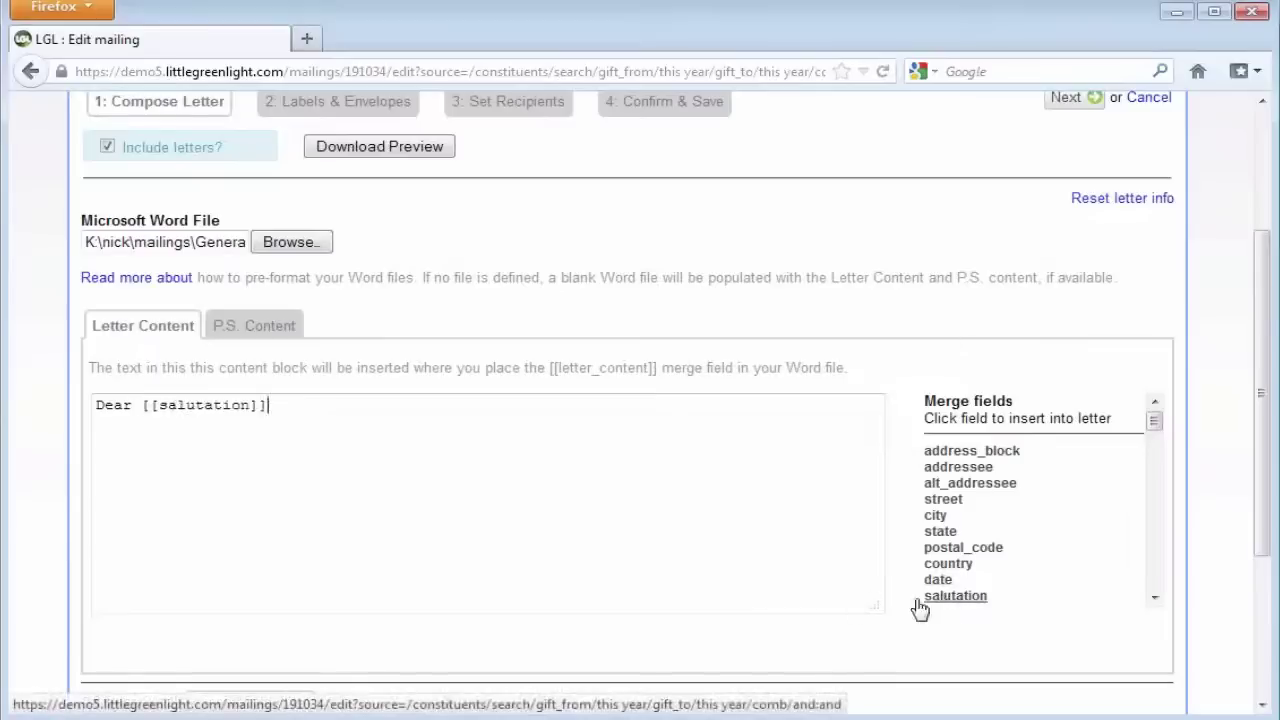
{"action": "type", "text": ","}
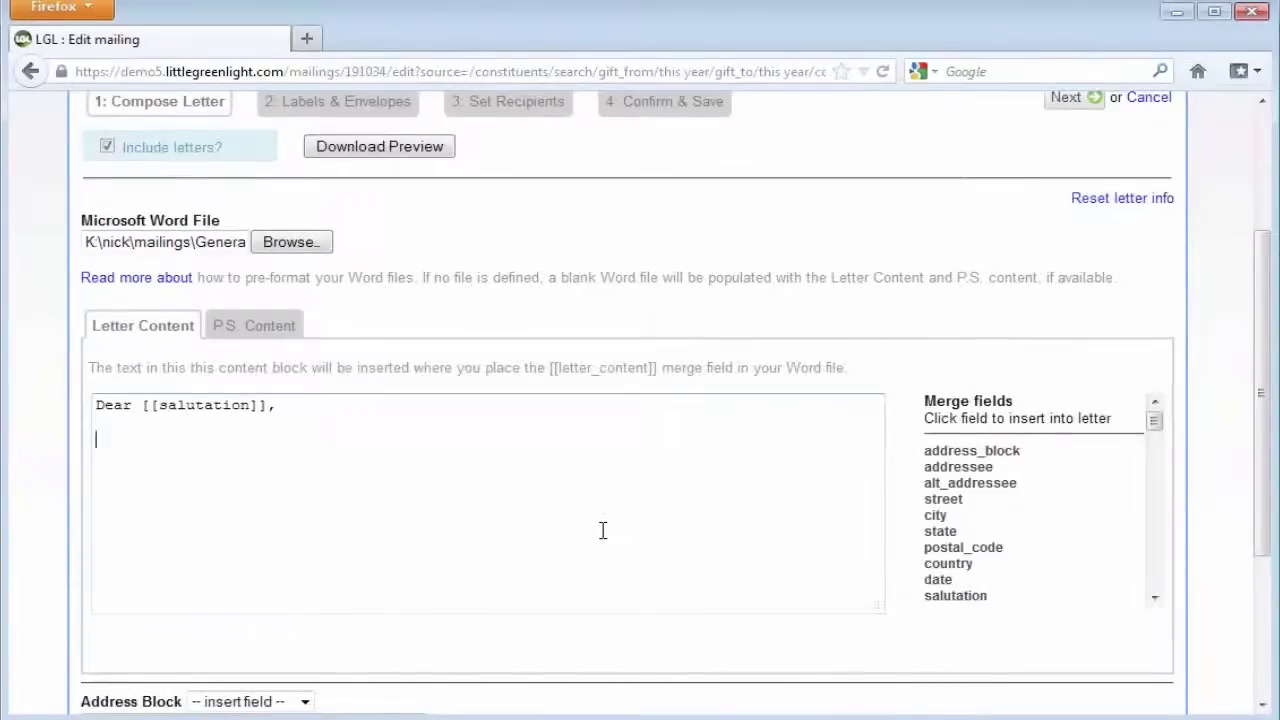
{"action": "type", "text": "Thank you for your support this year.  For tax purposes, here is a list of your donations in 2012:"}
{"action": "left_click_drag", "start_coordinate": [1154, 426], "coordinate": [1158, 545]}
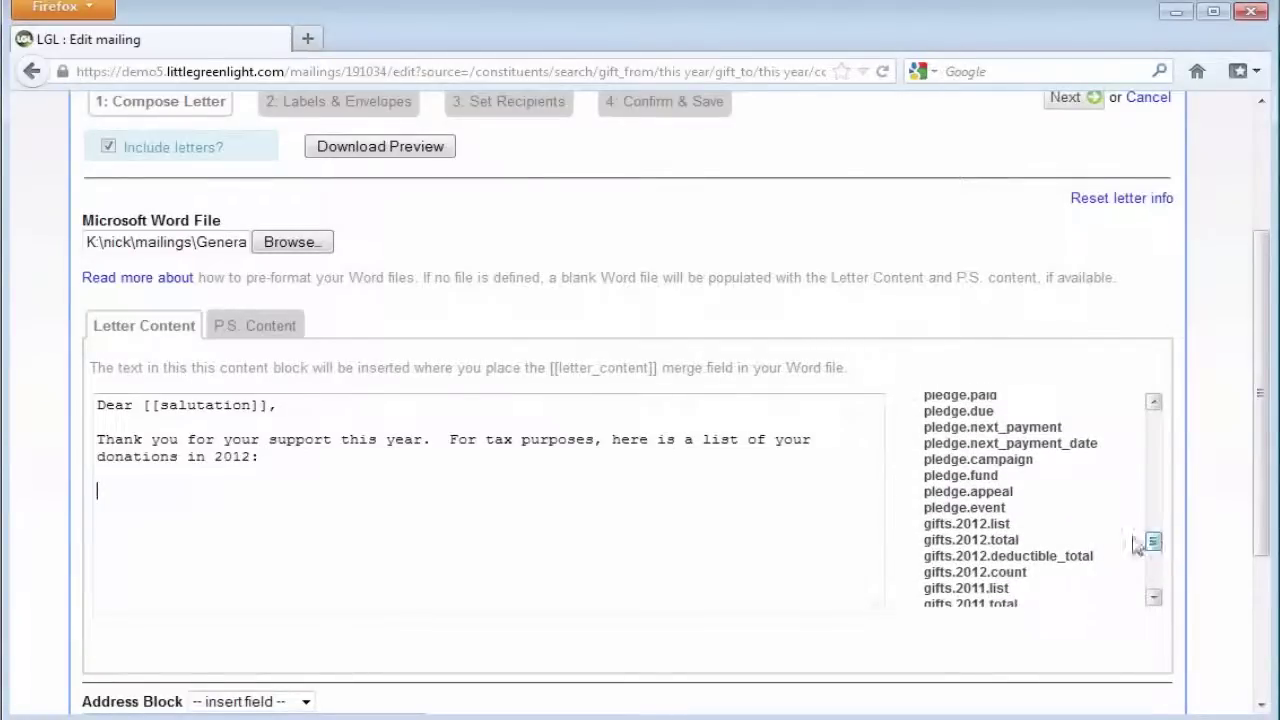
Insert the gifts.2012.list merge field and open a downloaded preview of the merged letter in Word
{"action": "left_click", "coordinate": [988, 526]}
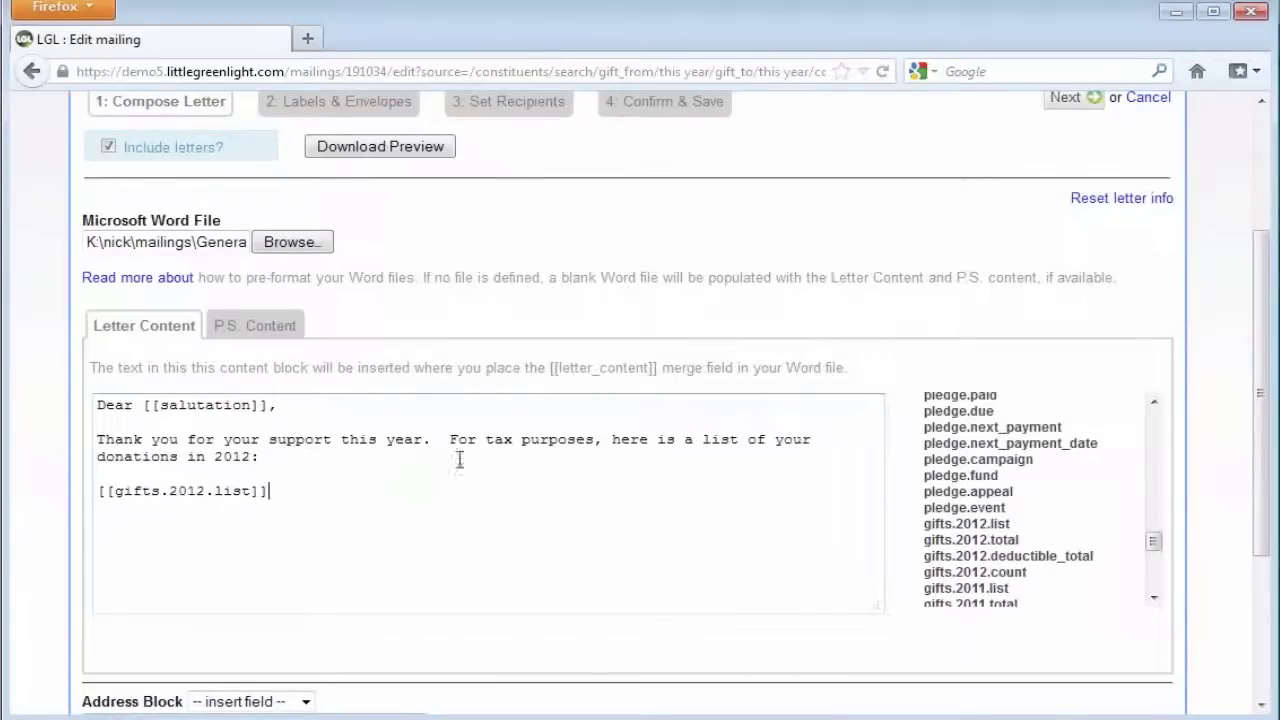
{"action": "left_click", "coordinate": [423, 152]}
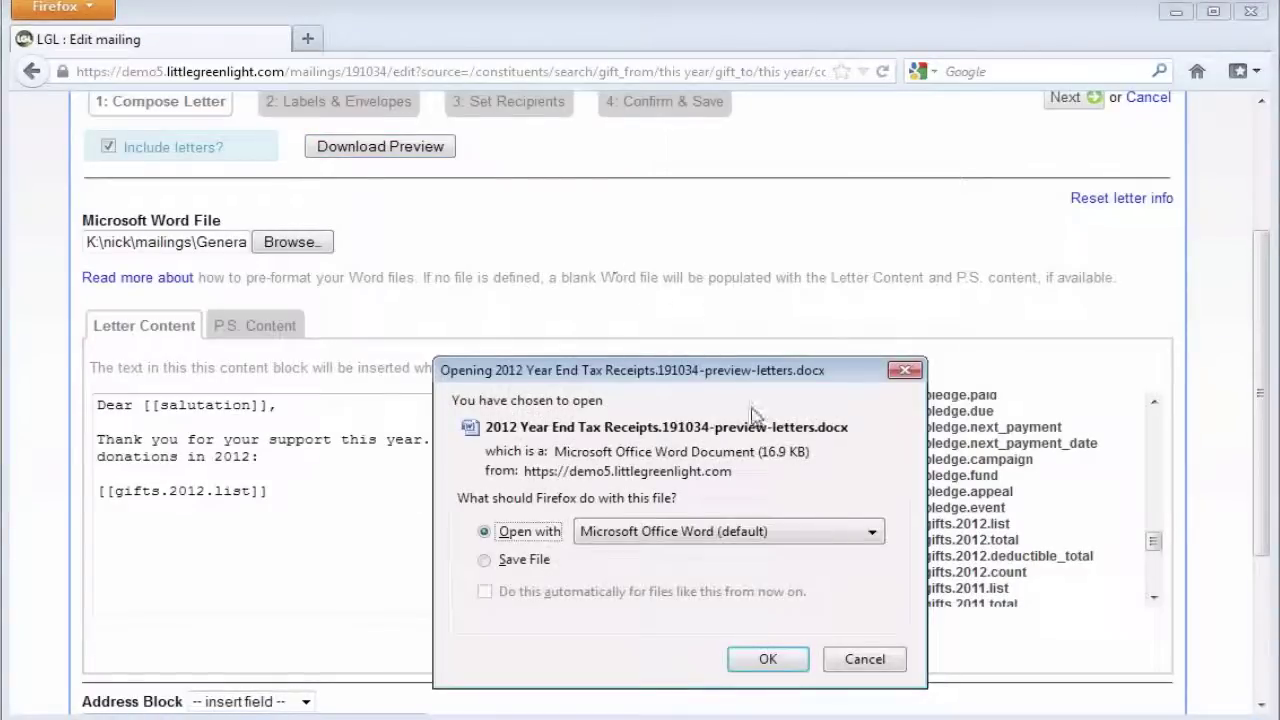
{"action": "left_click", "coordinate": [770, 659]}
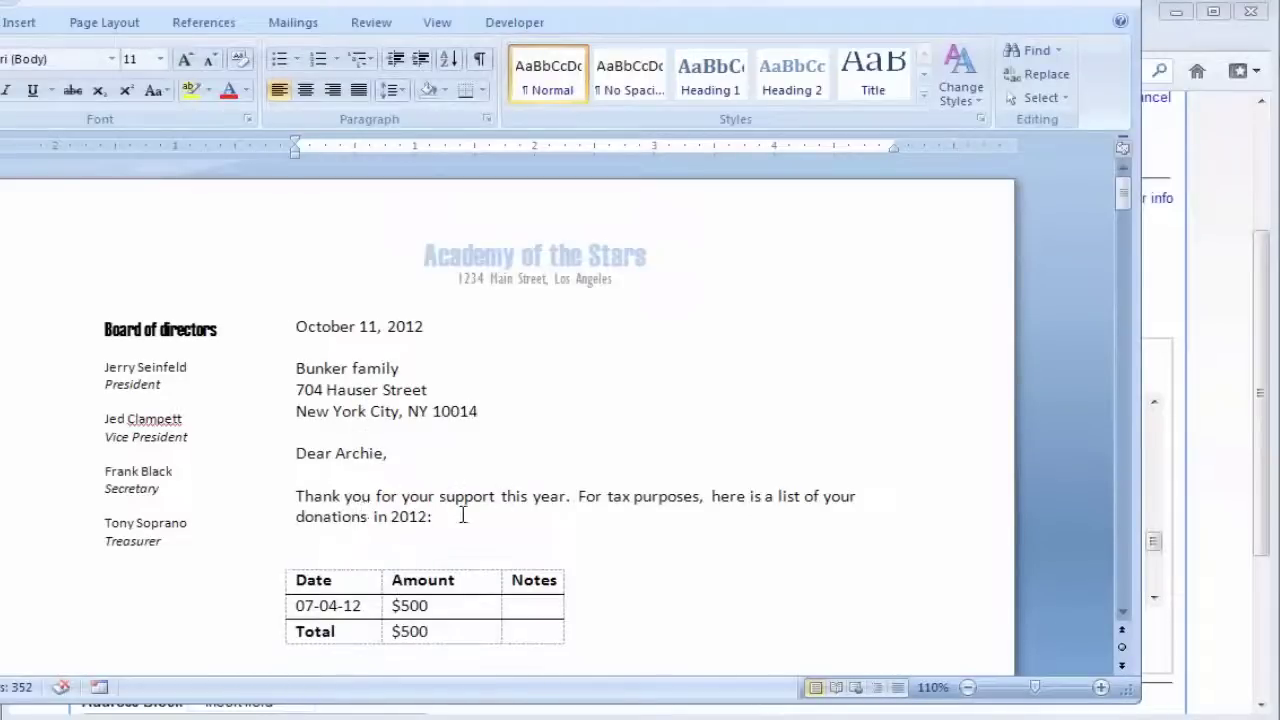
Scroll through the preview's 2012 donation table, then return to the Compose Letter step in Firefox
{"action": "left_click_drag", "start_coordinate": [1123, 192], "coordinate": [1123, 218]}
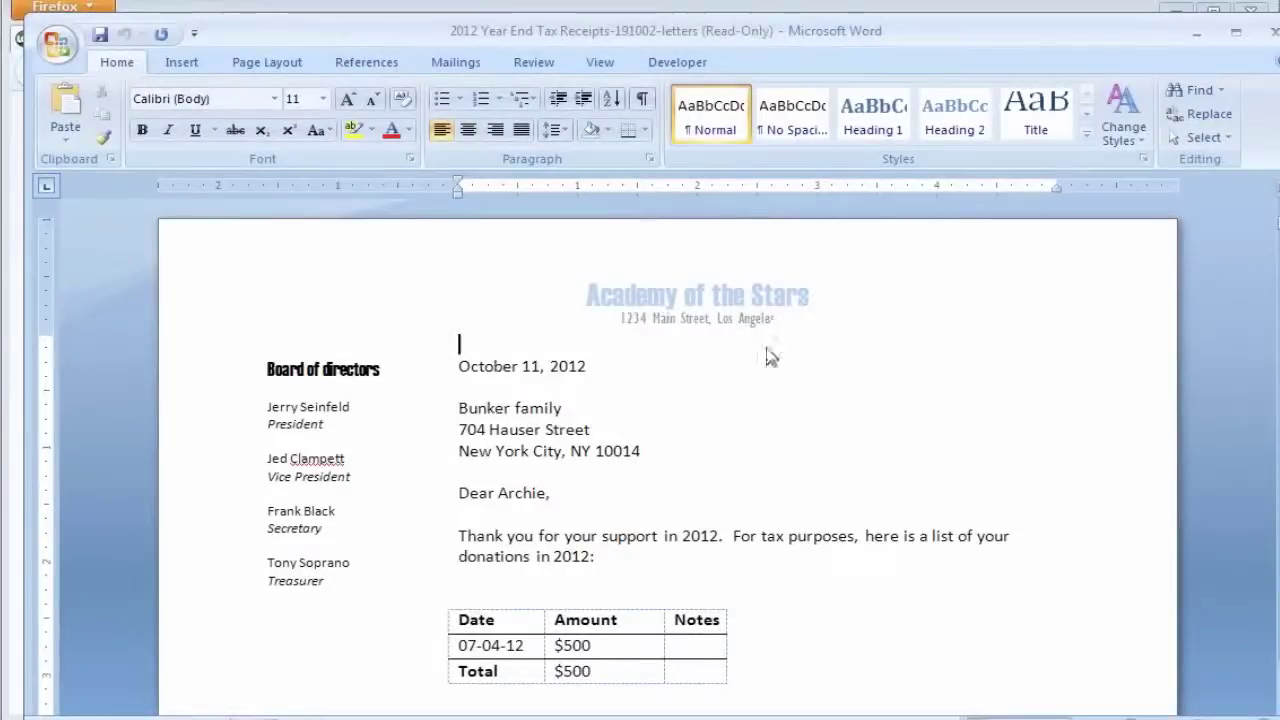
{"action": "key", "text": "alt+Tab"}
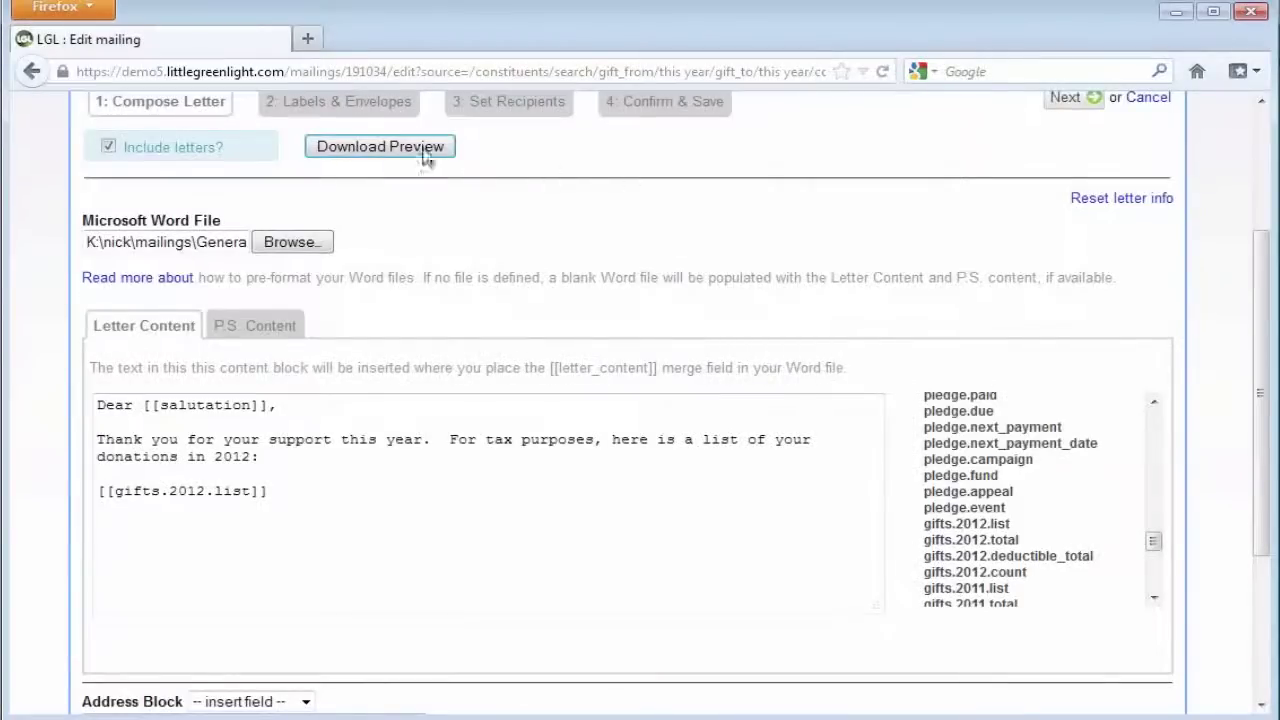
Confirm the No. 10, no return address envelope template and proceed to the 28-constituent Set Recipients step
{"action": "left_click", "coordinate": [352, 110]}
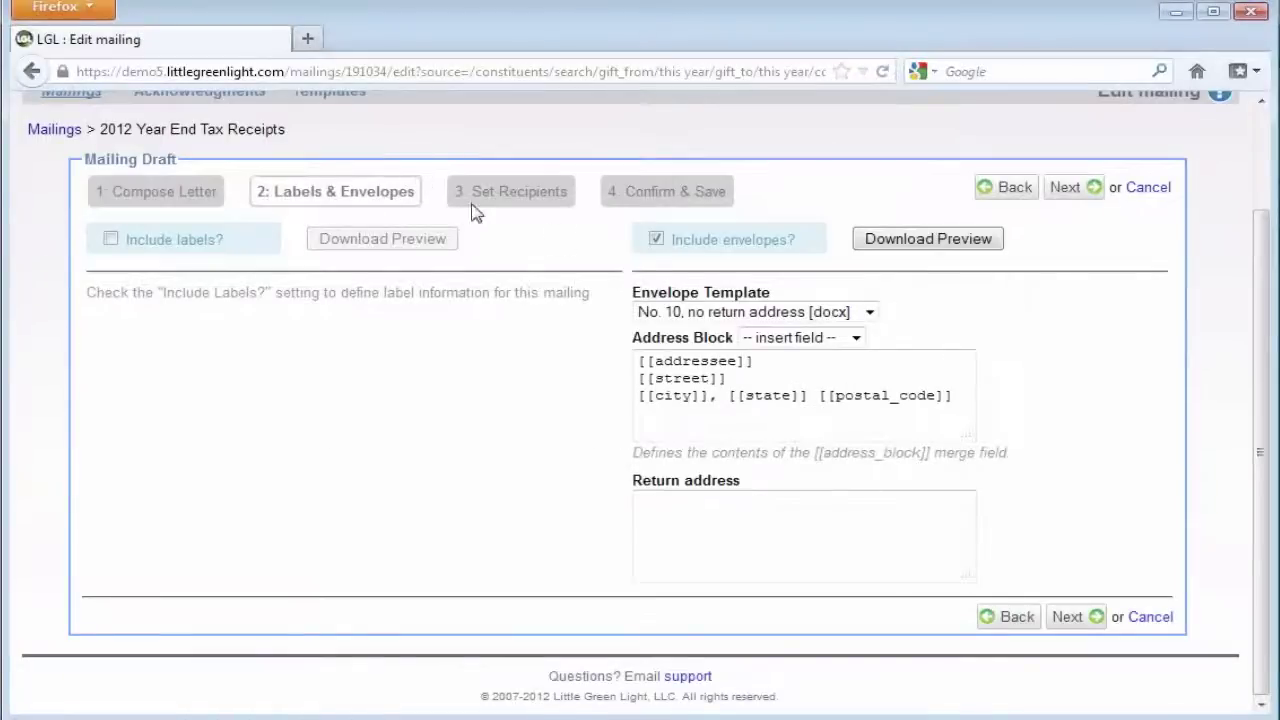
{"action": "left_click", "coordinate": [850, 312]}
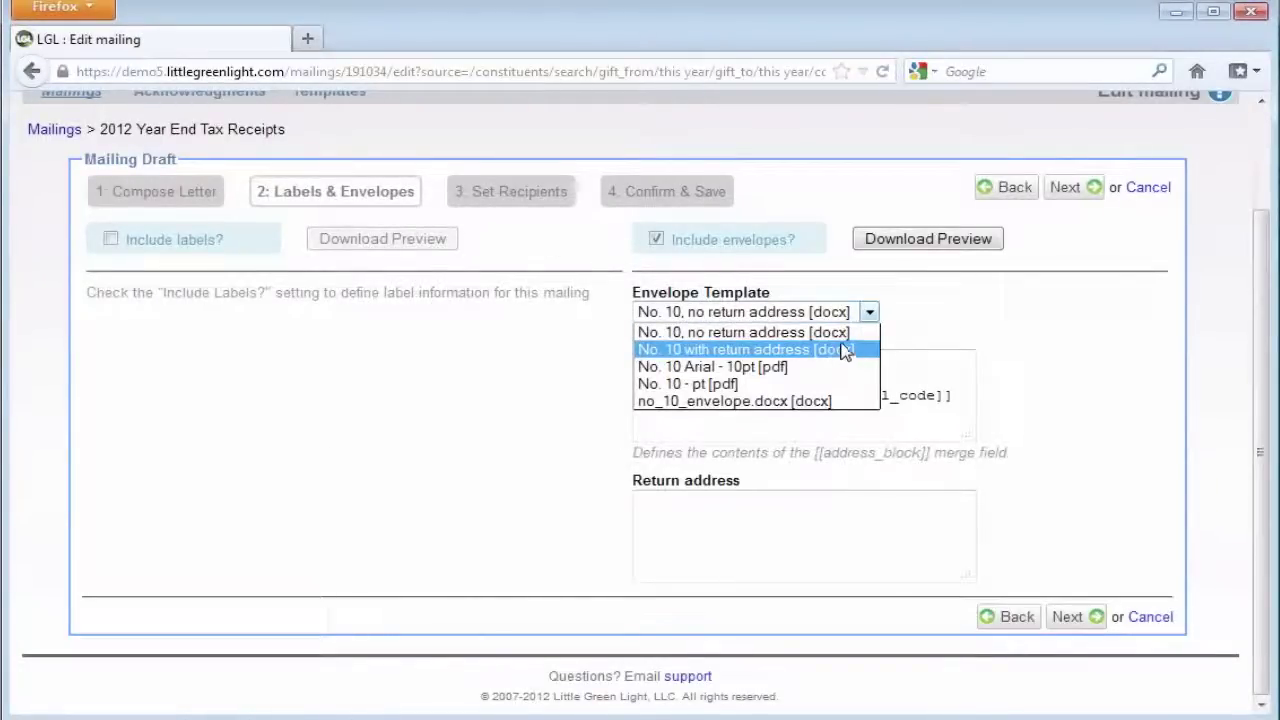
{"action": "left_click", "coordinate": [841, 334]}
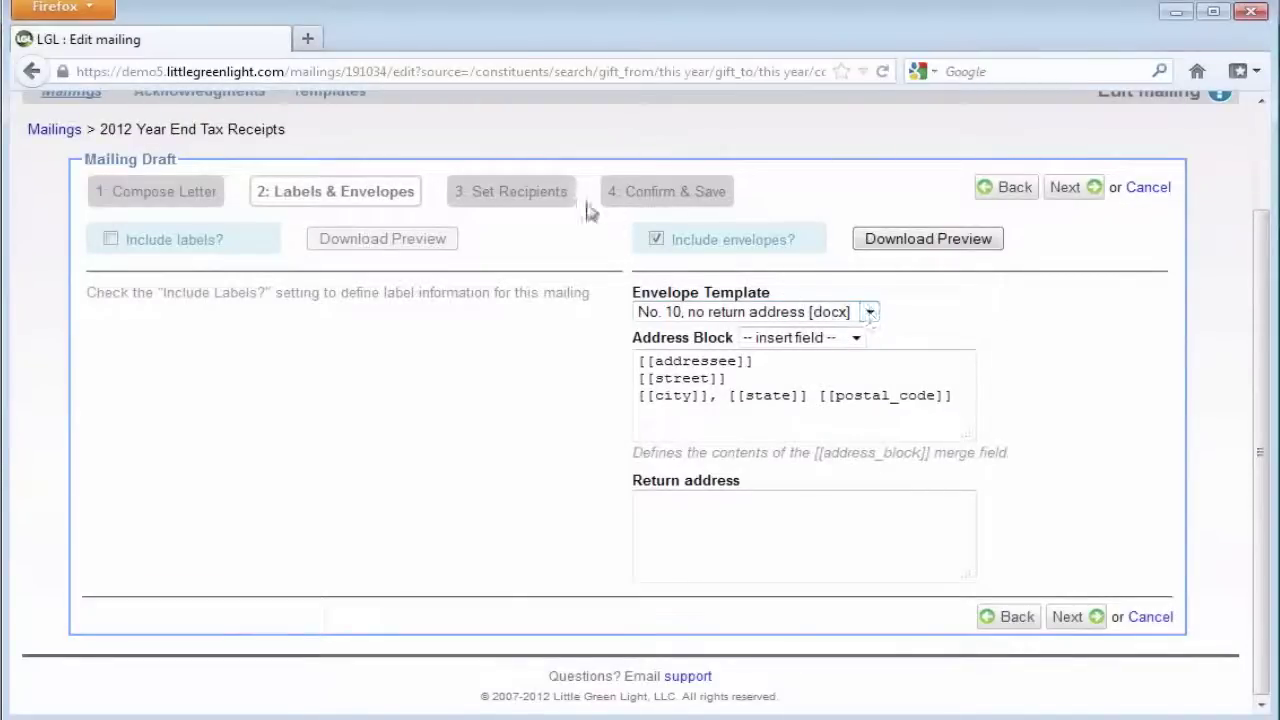
{"action": "left_click", "coordinate": [512, 193]}
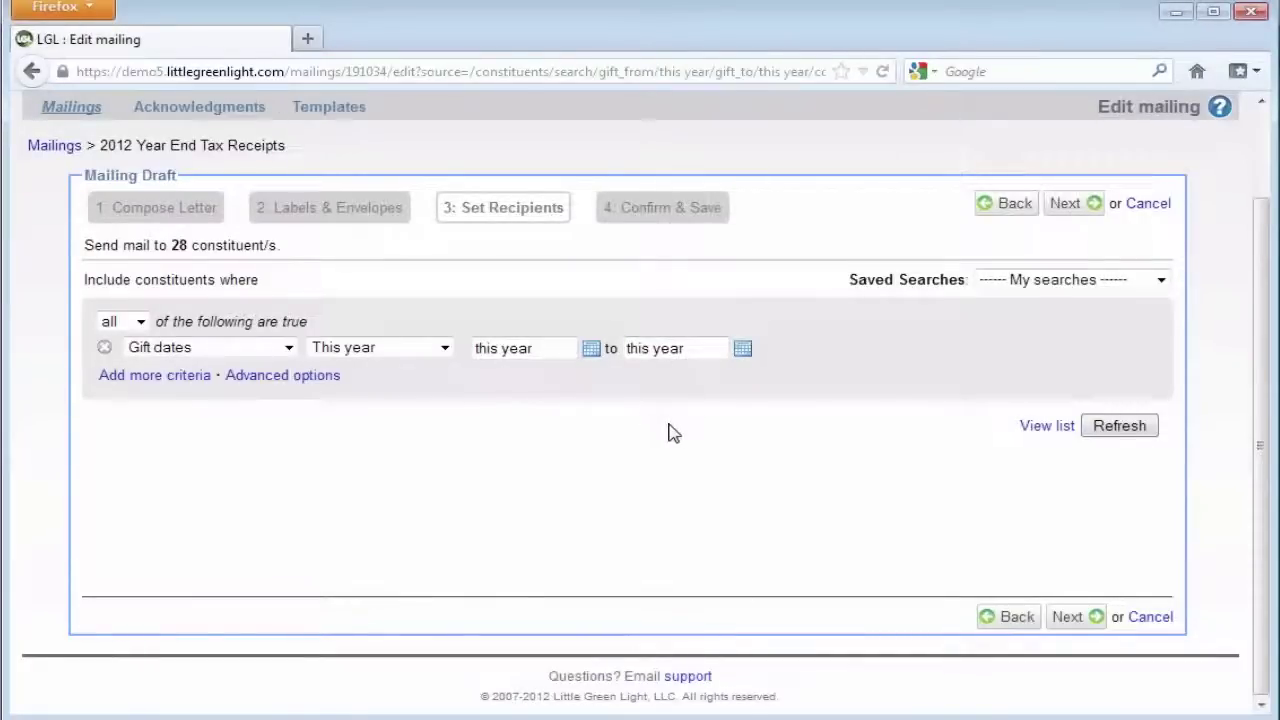
Confirm and save the mailing, leaving 11 addressable recipients after 17 exclusions
{"action": "left_click", "coordinate": [700, 210]}
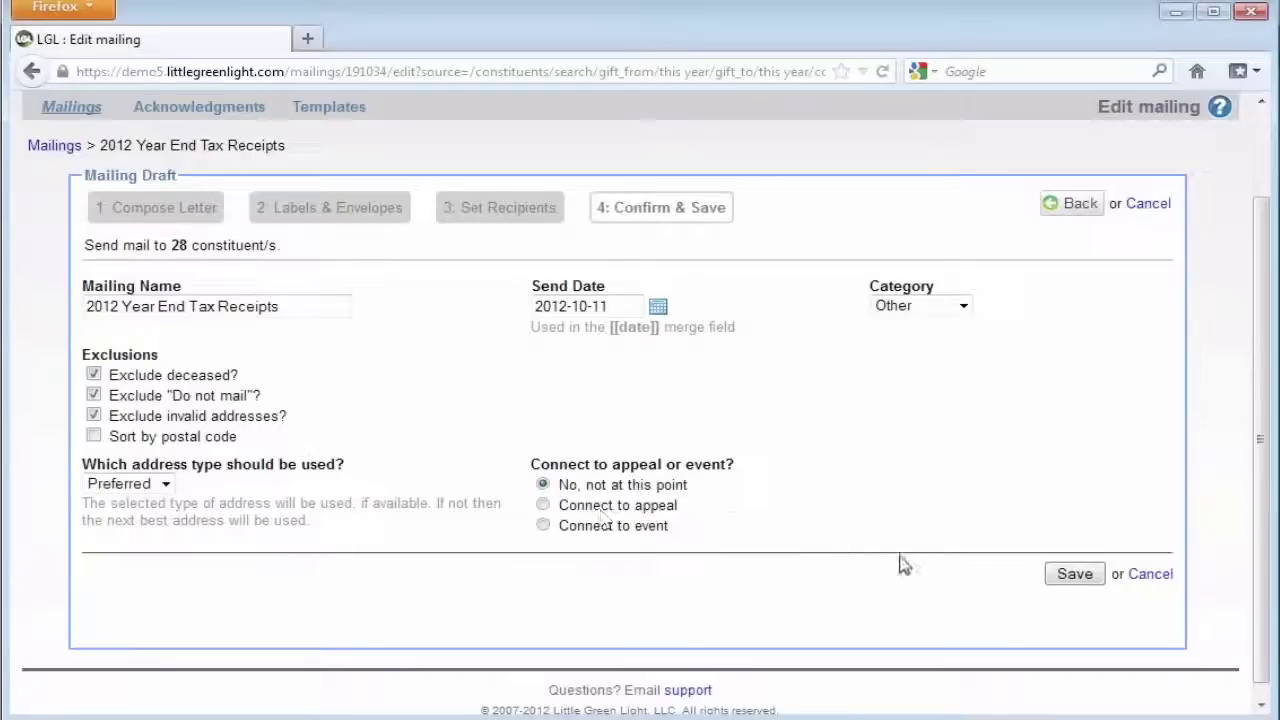
{"action": "left_click", "coordinate": [1088, 577]}
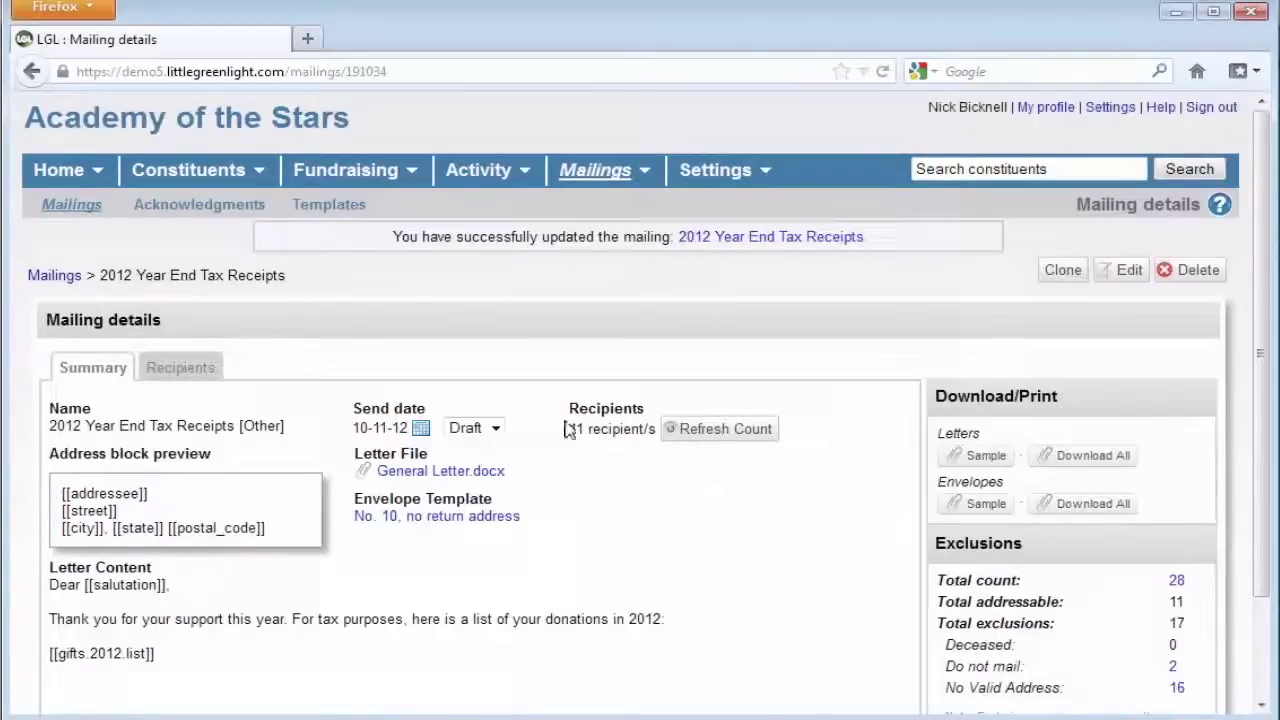
{"action": "left_click_drag", "start_coordinate": [571, 427], "coordinate": [650, 432]}
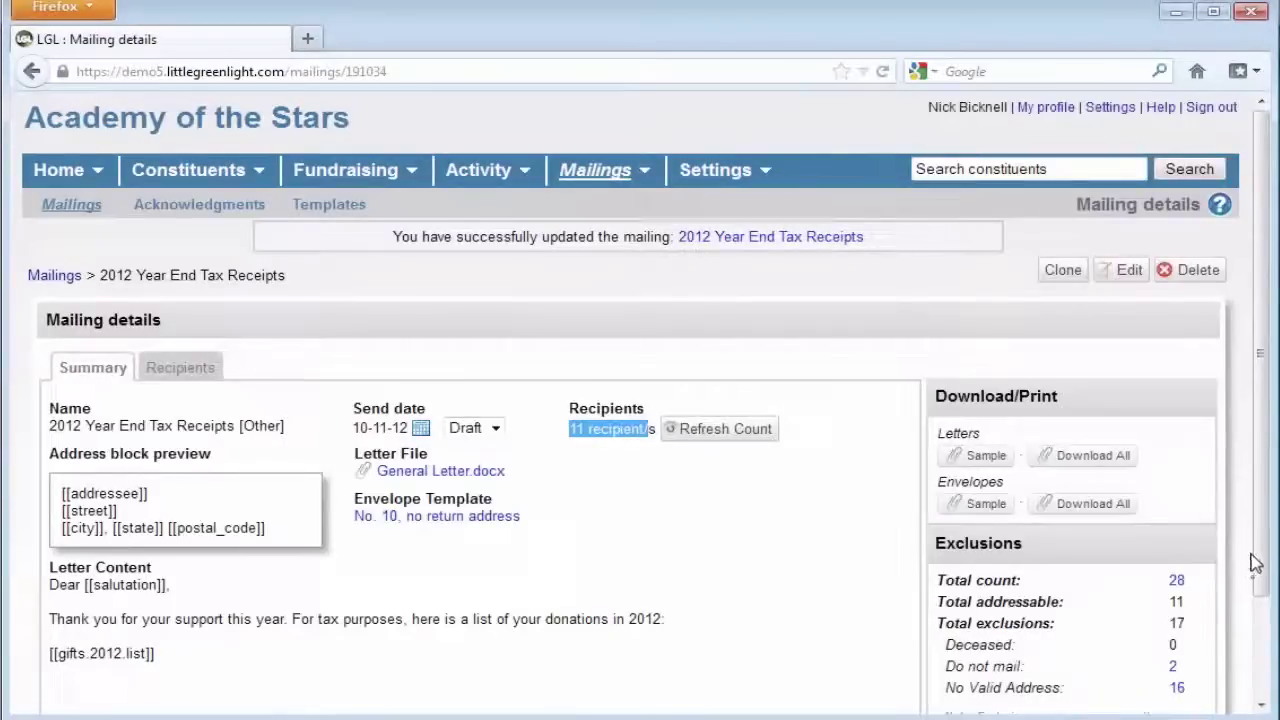
{"action": "left_click_drag", "start_coordinate": [1259, 570], "coordinate": [1166, 588]}
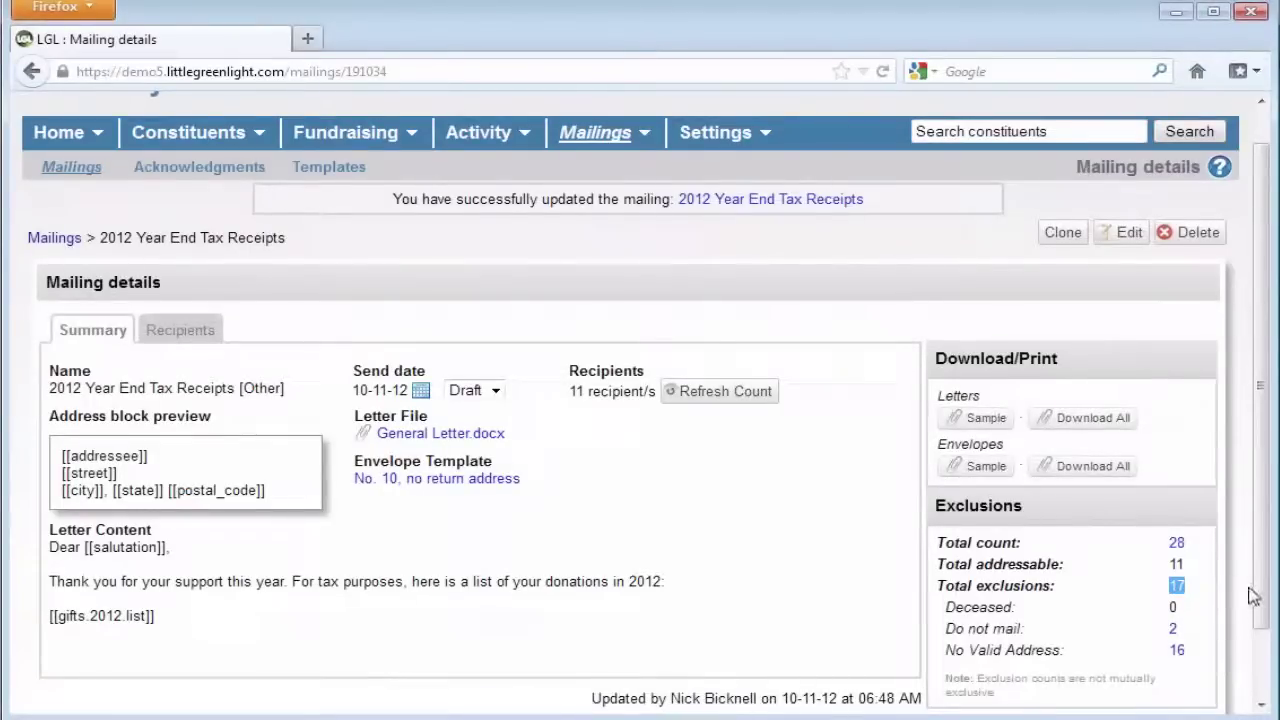
{"action": "left_click_drag", "start_coordinate": [1260, 613], "coordinate": [1253, 623]}
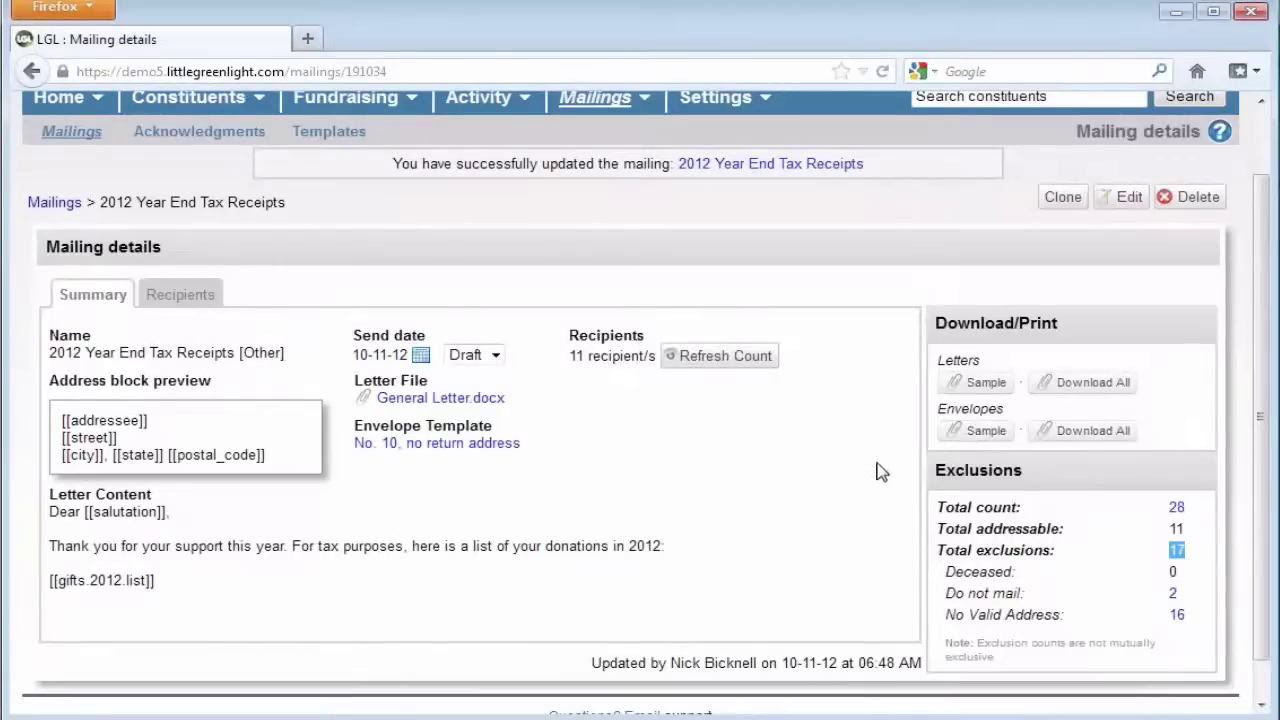
Start Download All for the letters and envelopes, cancel both downloads, then mark the mailing Sent
{"action": "left_click", "coordinate": [1085, 385]}
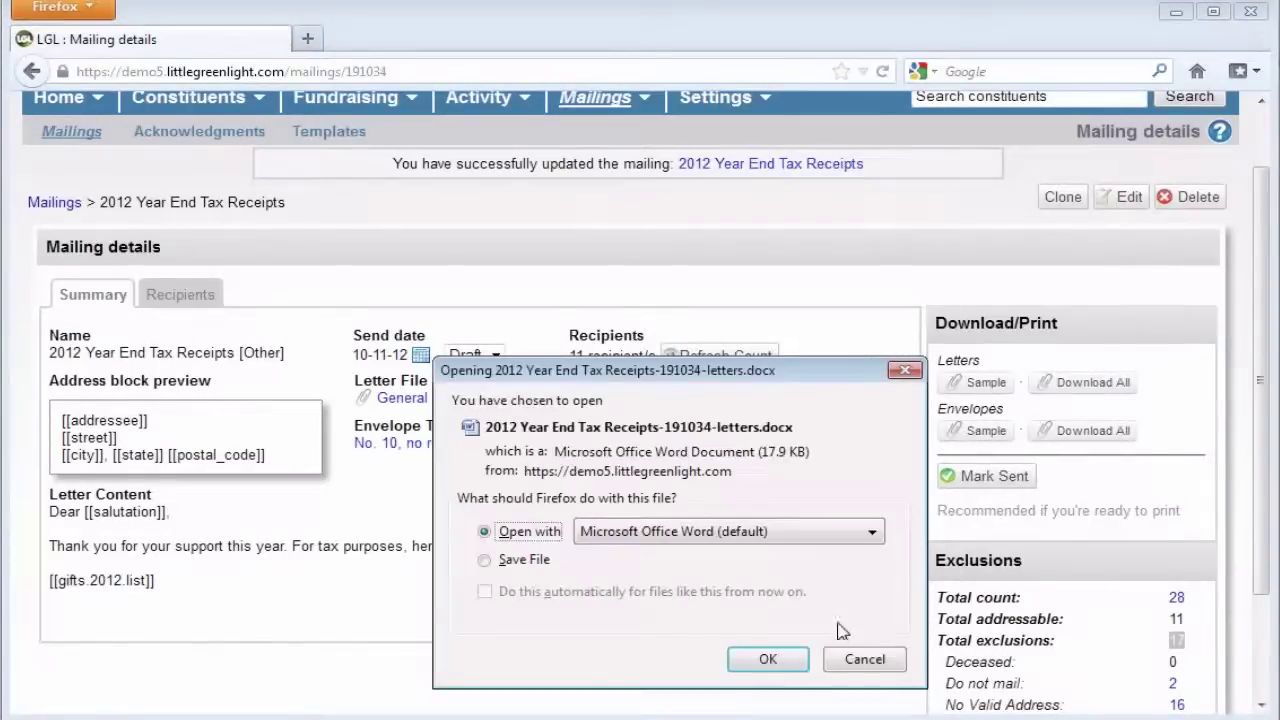
{"action": "left_click", "coordinate": [886, 663]}
{"action": "left_click", "coordinate": [1124, 438]}
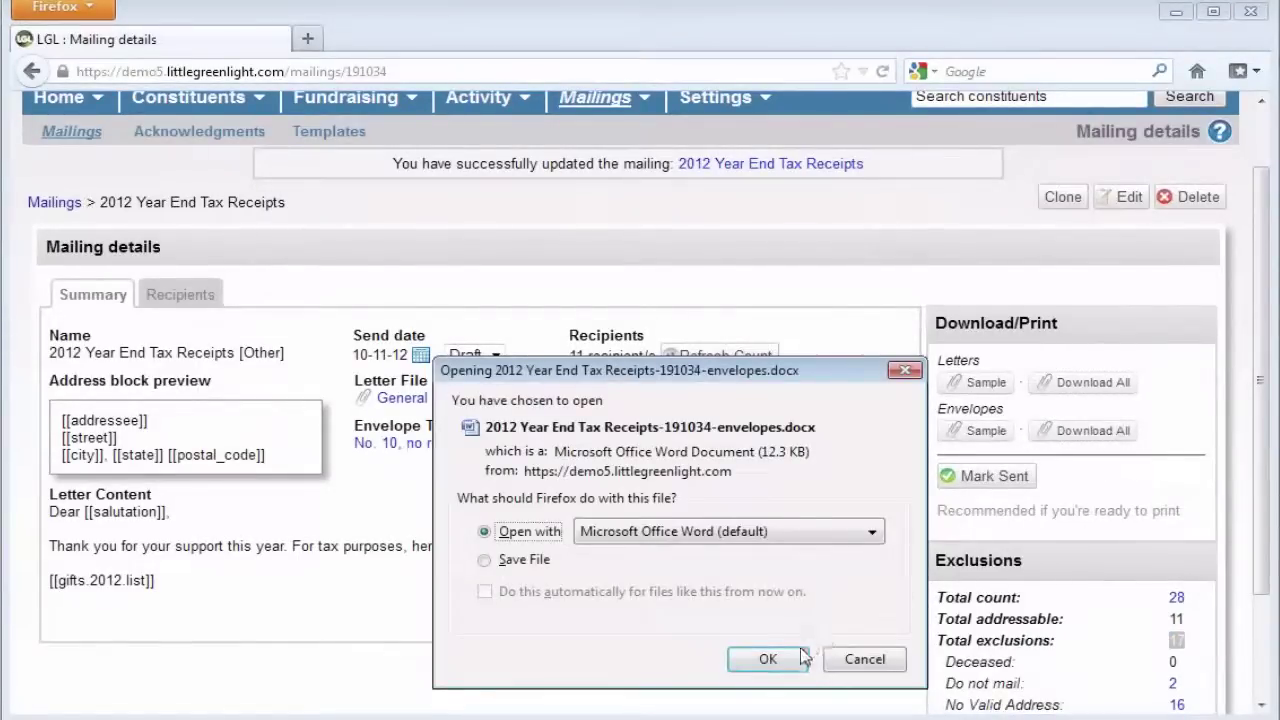
{"action": "left_click", "coordinate": [862, 662]}
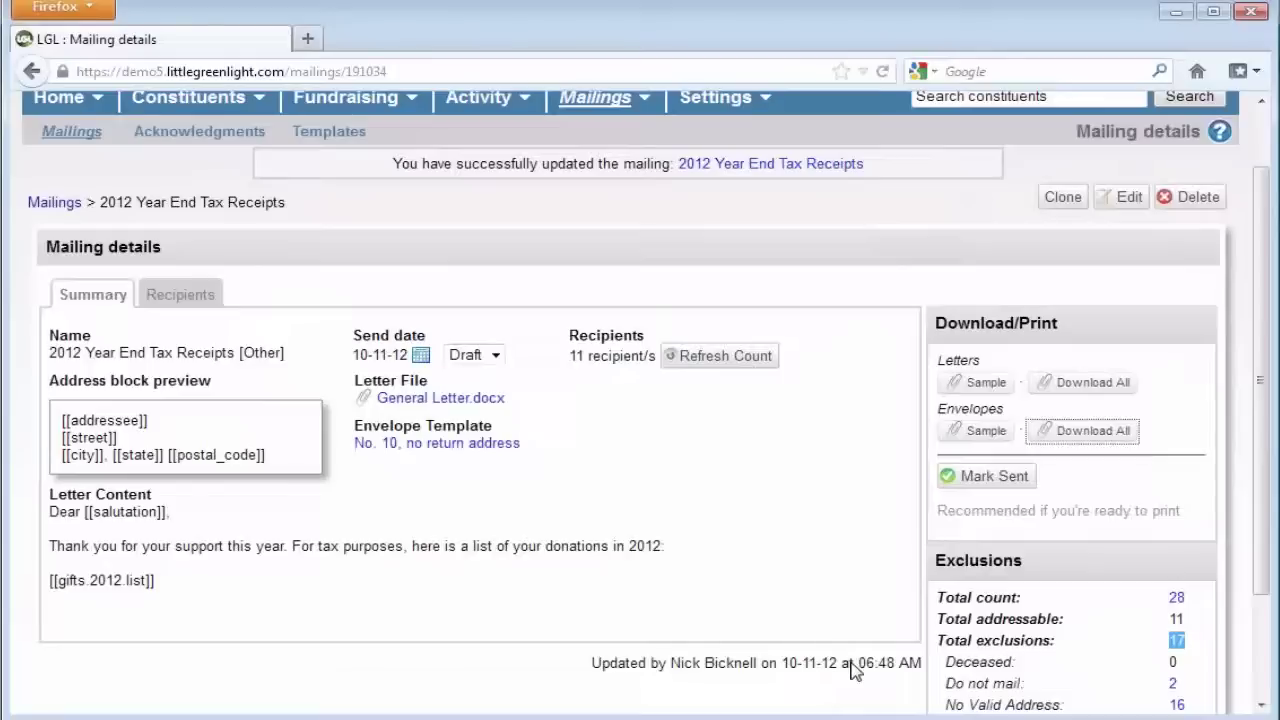
{"action": "left_click", "coordinate": [993, 478]}
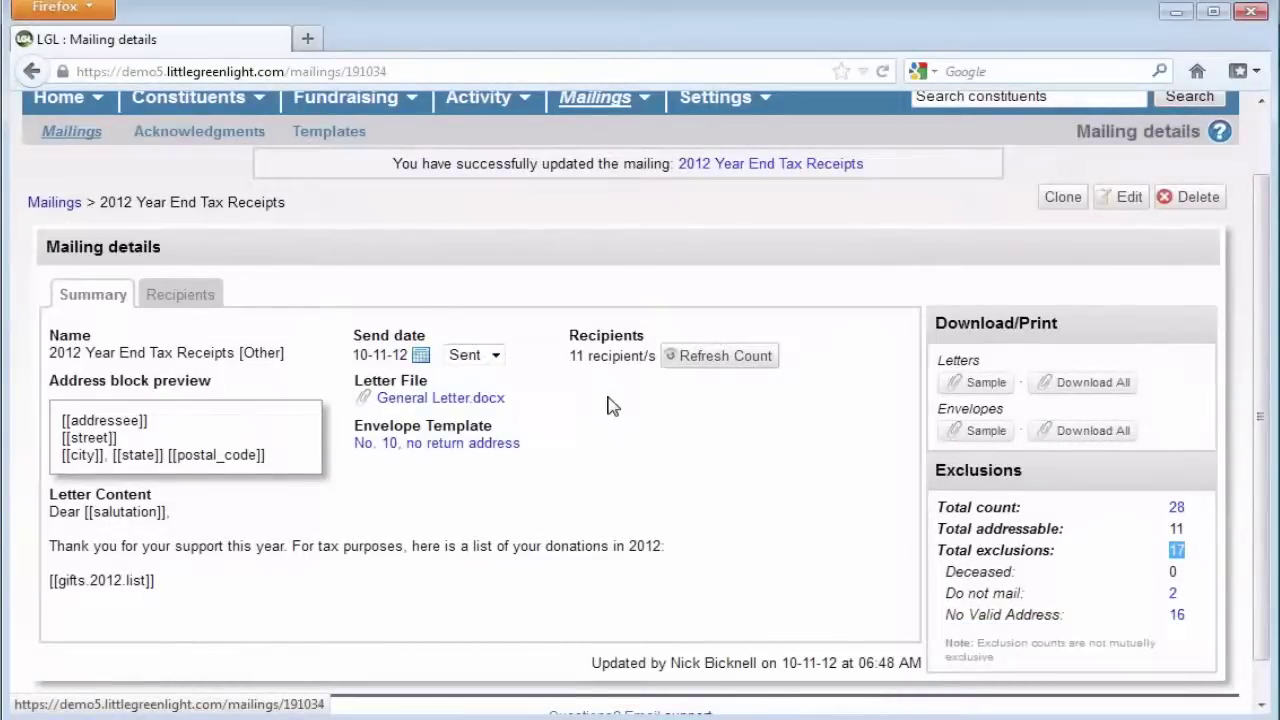
Return to Mailings and show the Sent tab listing 2012 Year End Tax Receipts with 11 recipients
{"action": "left_click", "coordinate": [62, 132]}
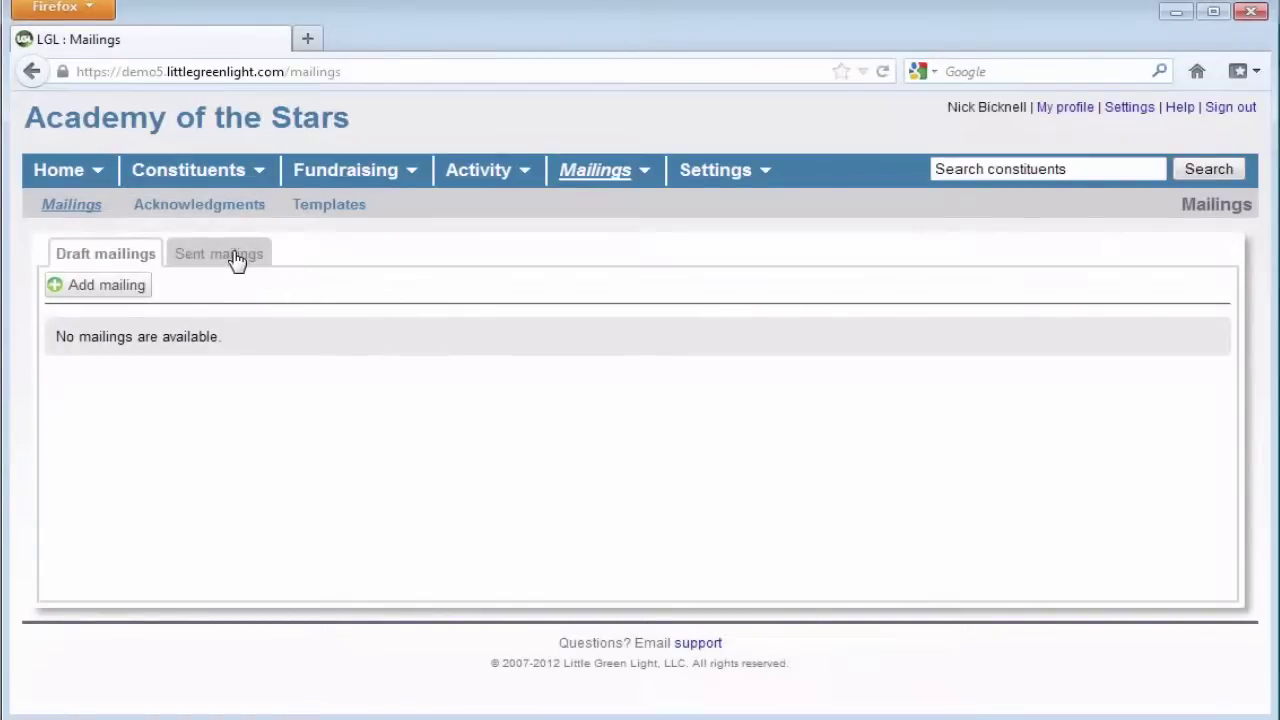
{"action": "left_click", "coordinate": [236, 258]}
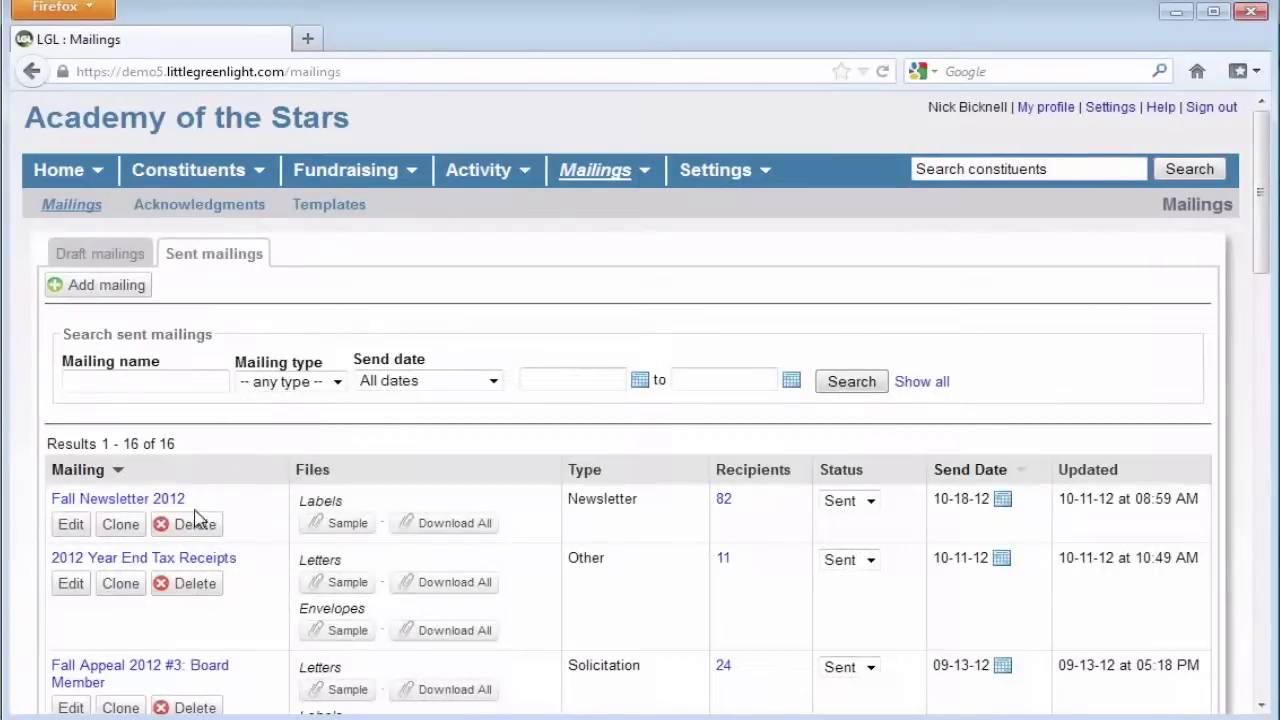